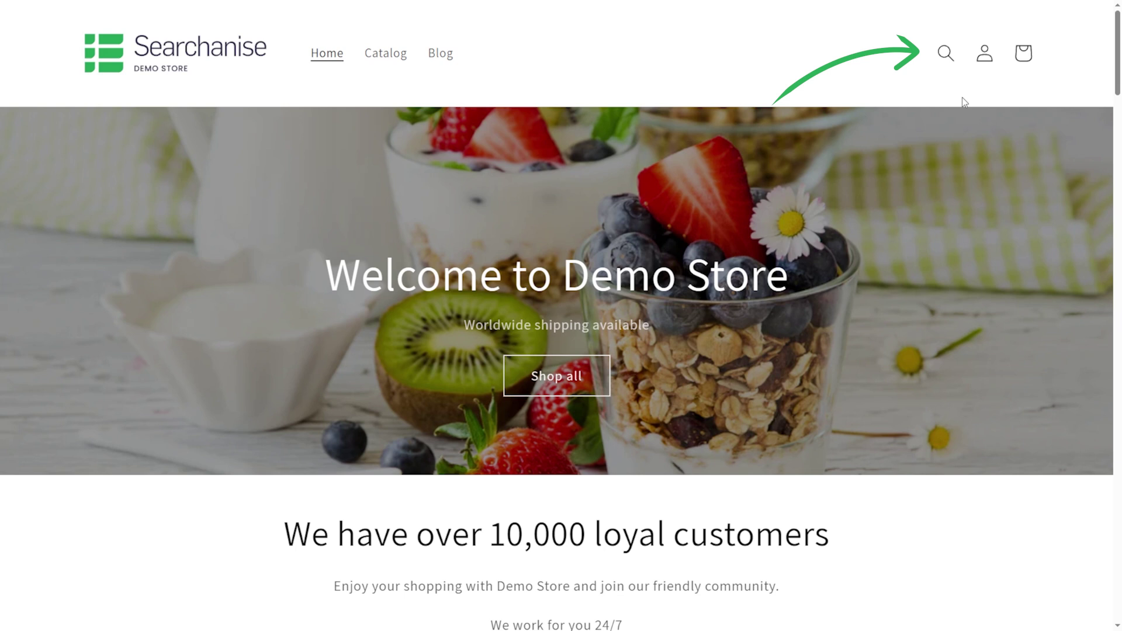
# Type 'parisian cookies' into the demo store's header search box
pyautogui.click(945, 53)
pyautogui.write('parisi')
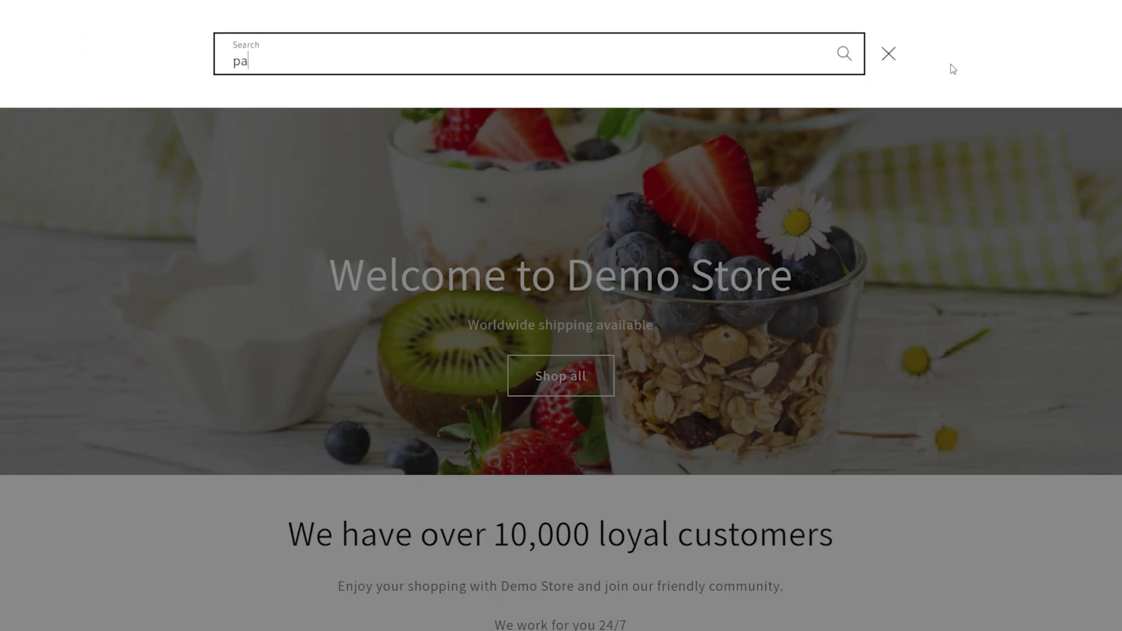
pyautogui.write('an cookies')
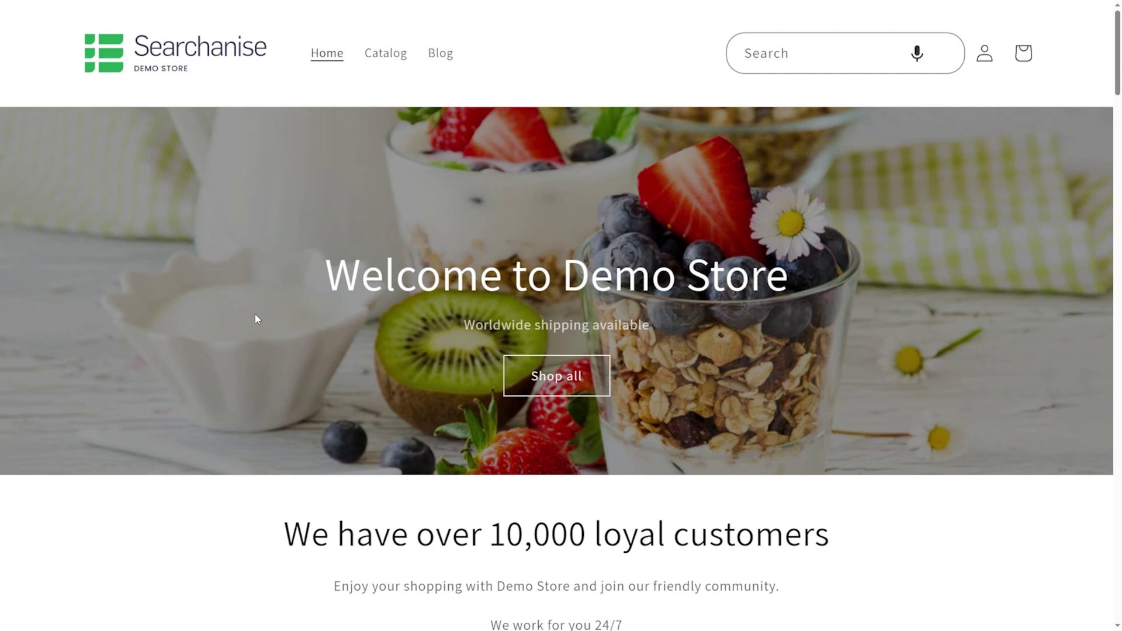
# Search 'parisian cookies' from the store header and scroll through the instant results
pyautogui.click(805, 58)
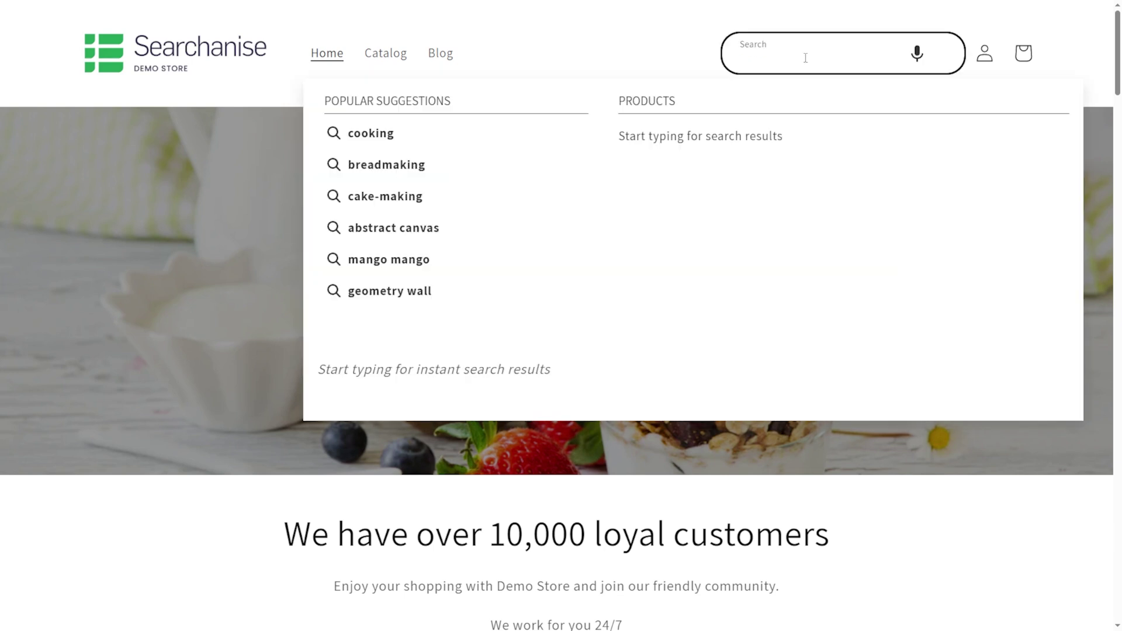
pyautogui.write('parisian cookies')
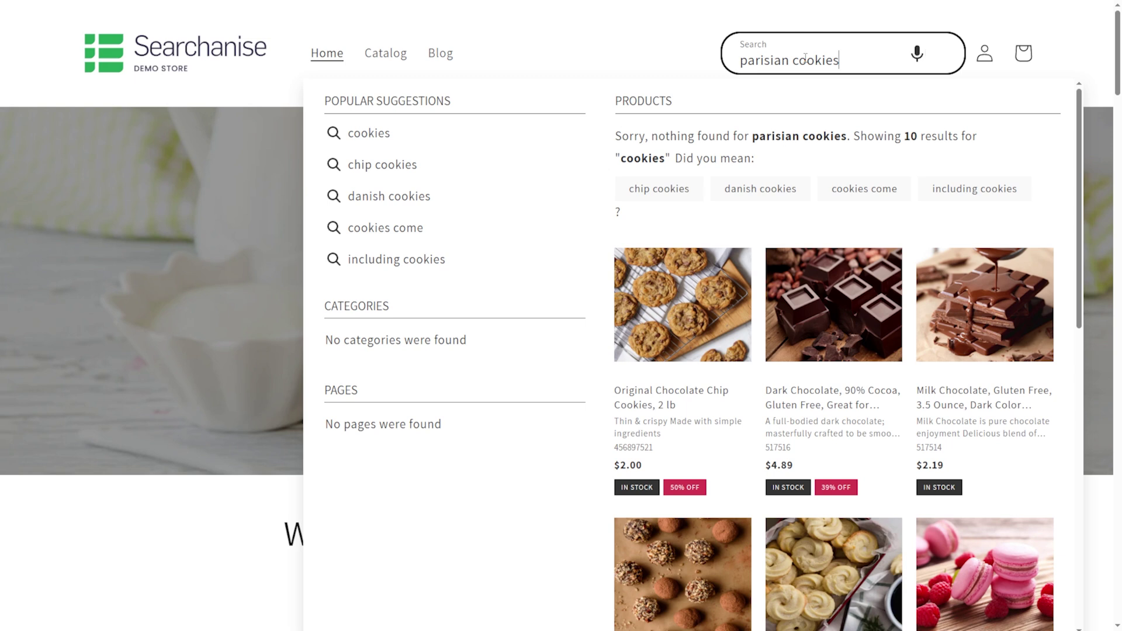
pyautogui.scroll(-5, 762, 260)
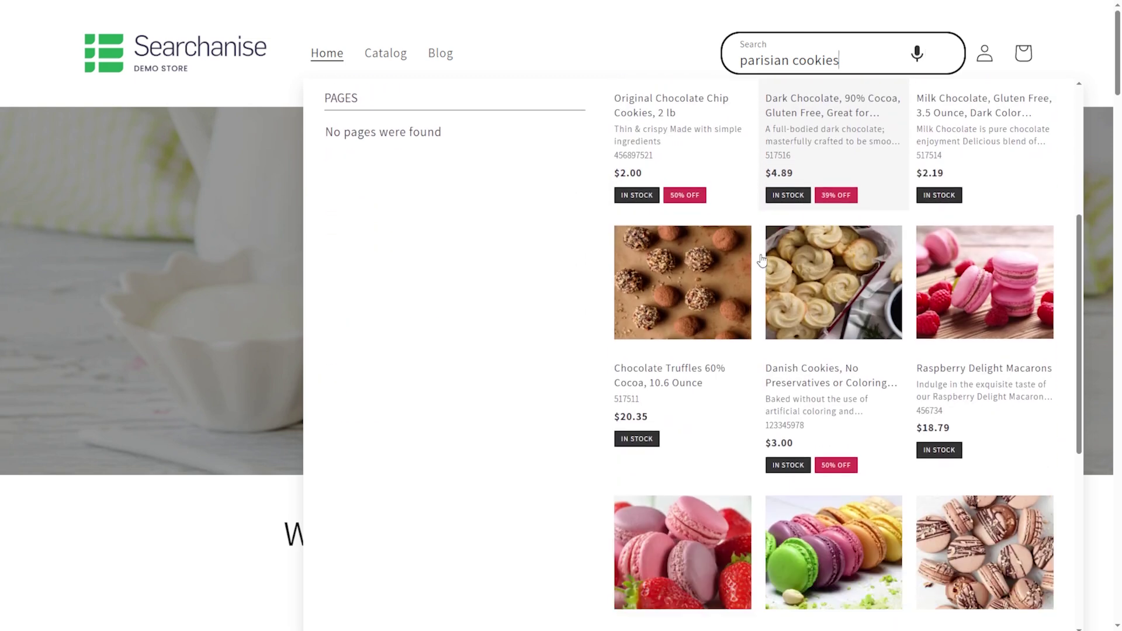
pyautogui.scroll(-5, 762, 260)
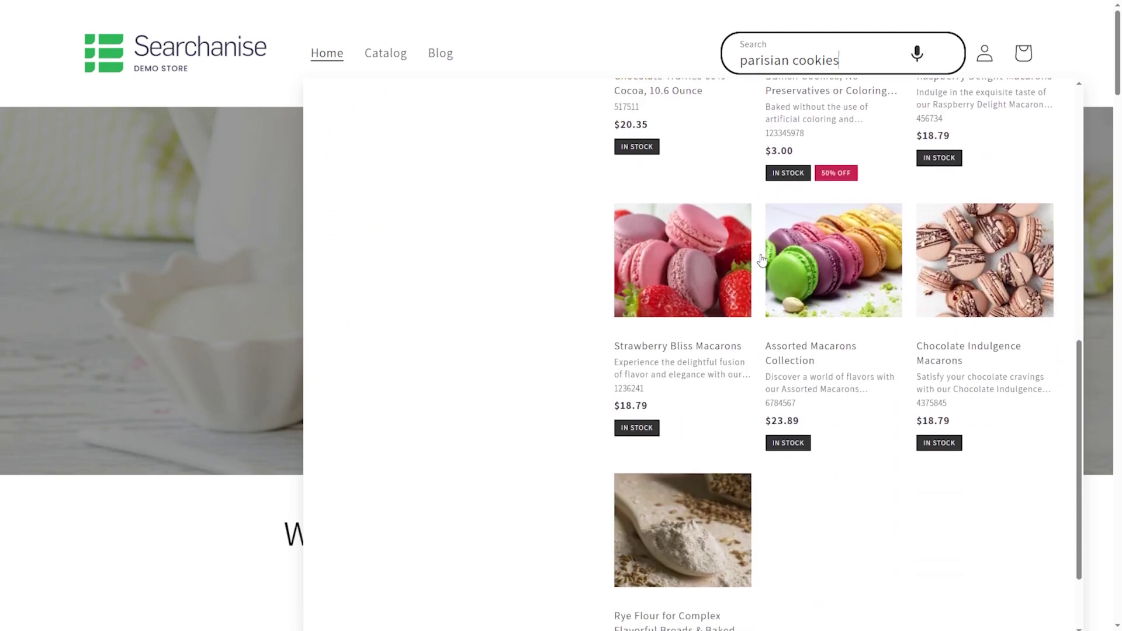
# Open the Assorted Macarons Collection product and add it to the cart
pyautogui.click(812, 264)
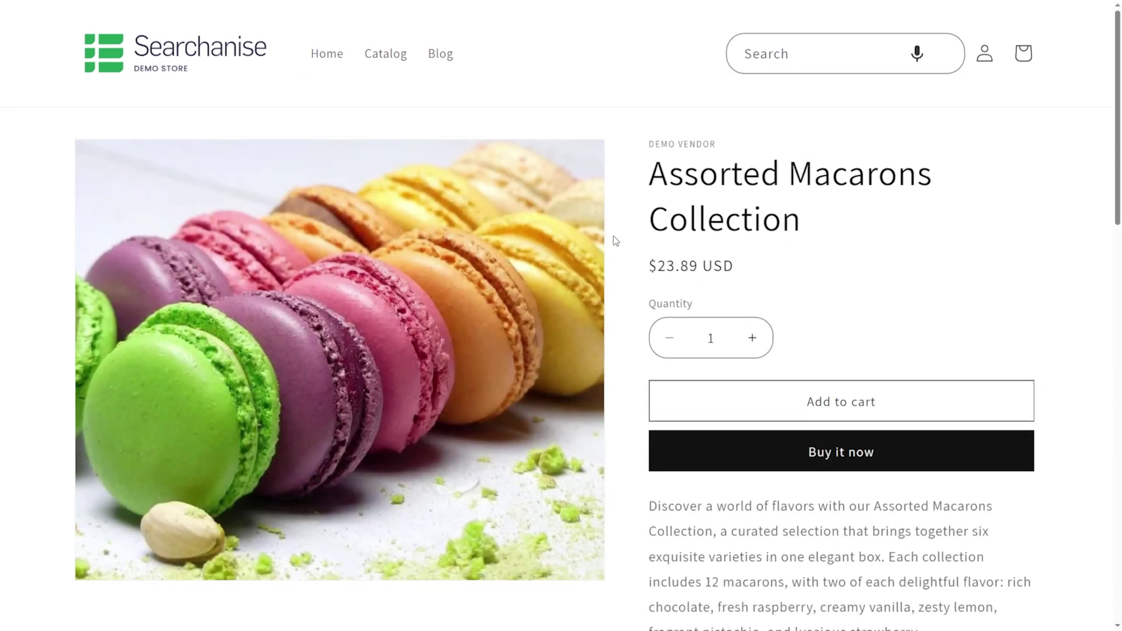
pyautogui.scroll(-1, 616, 241)
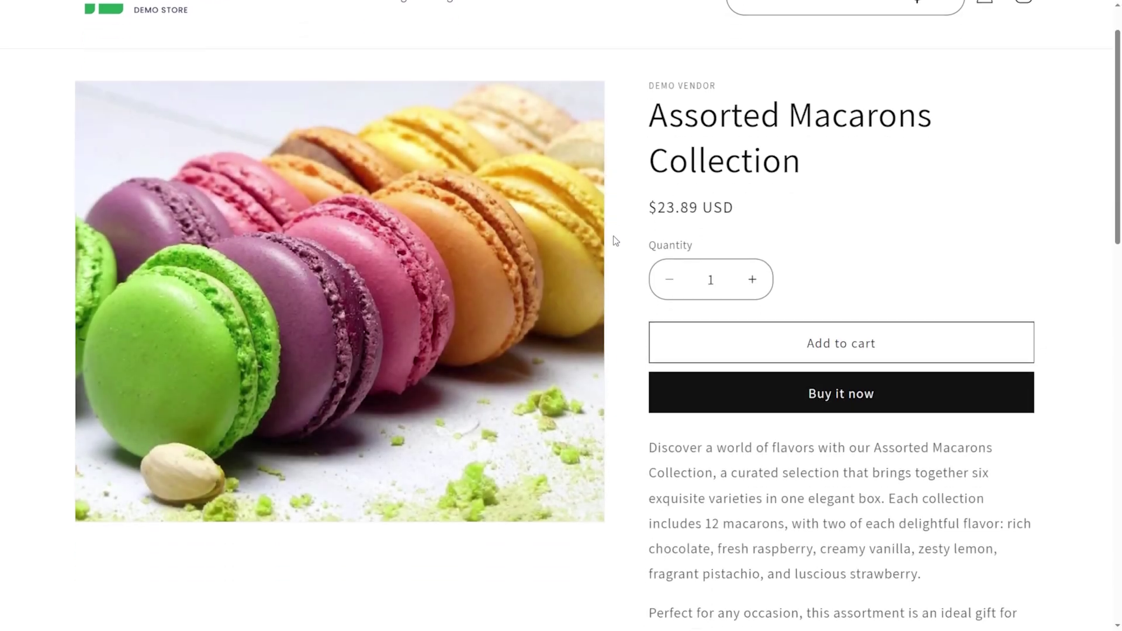
pyautogui.click(860, 345)
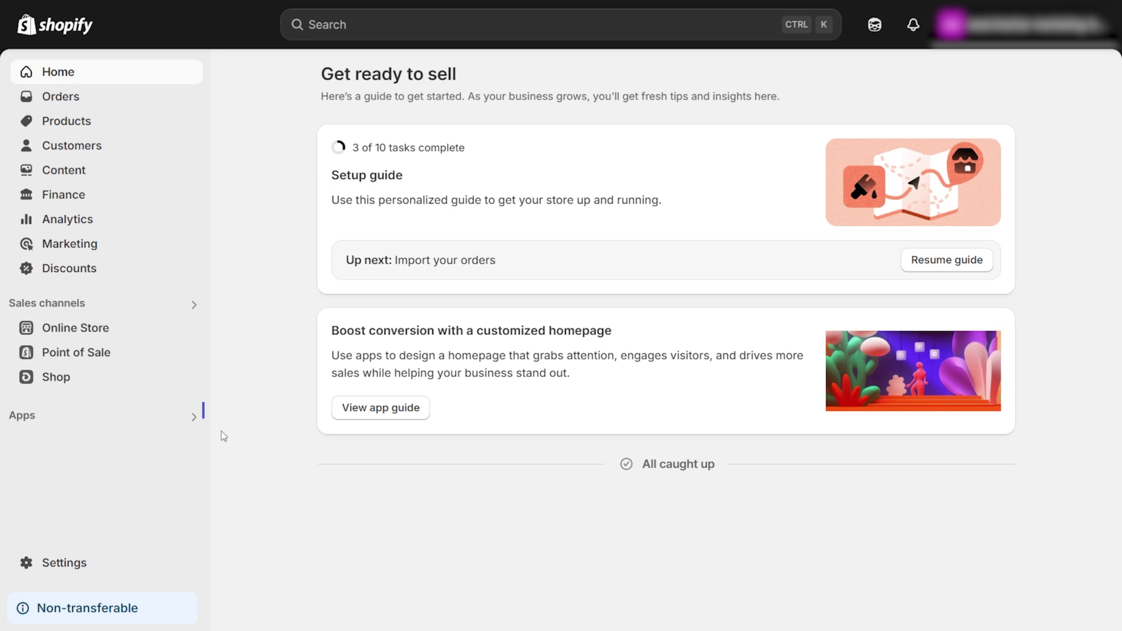
# Search the apps list for 'searchanise' and show its Shopify App Store results
pyautogui.click(188, 420)
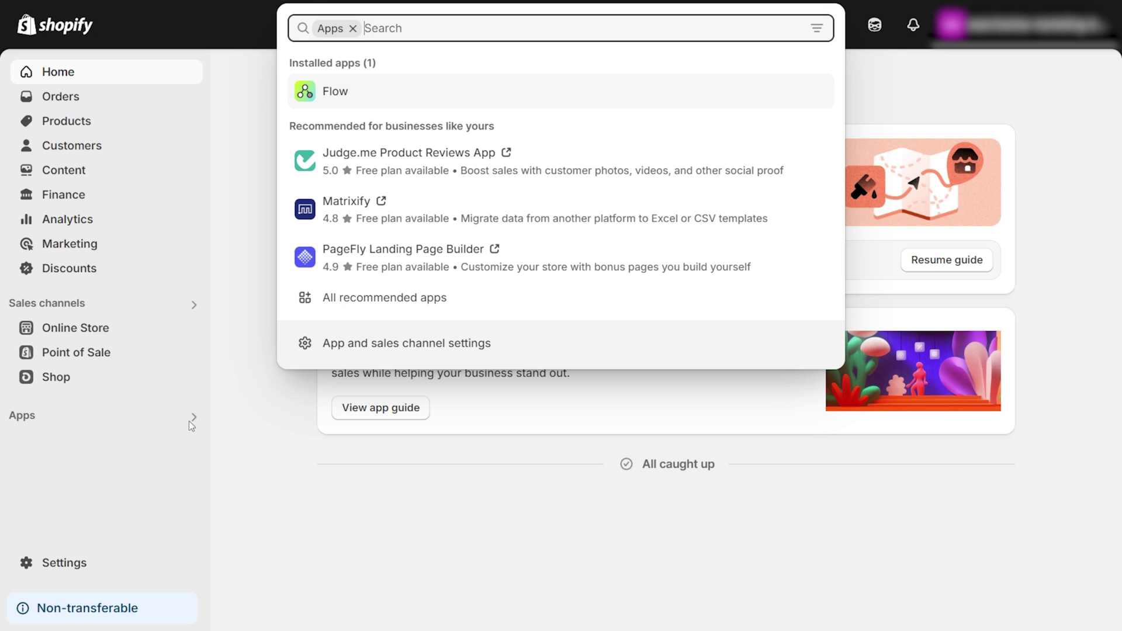
pyautogui.write('searchanise')
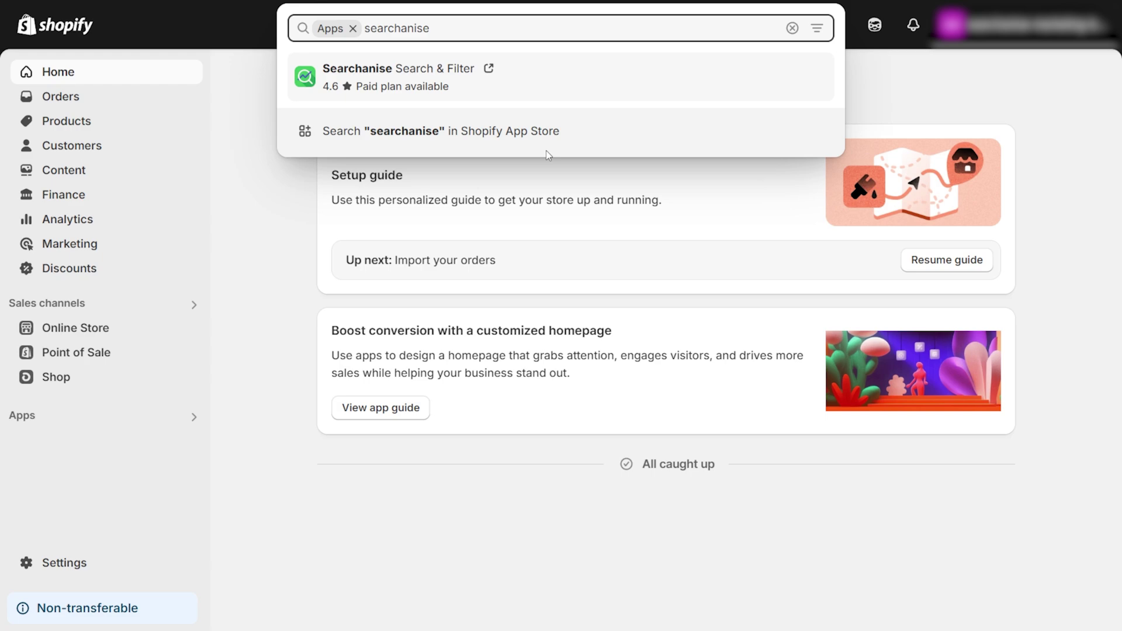
pyautogui.click(565, 141)
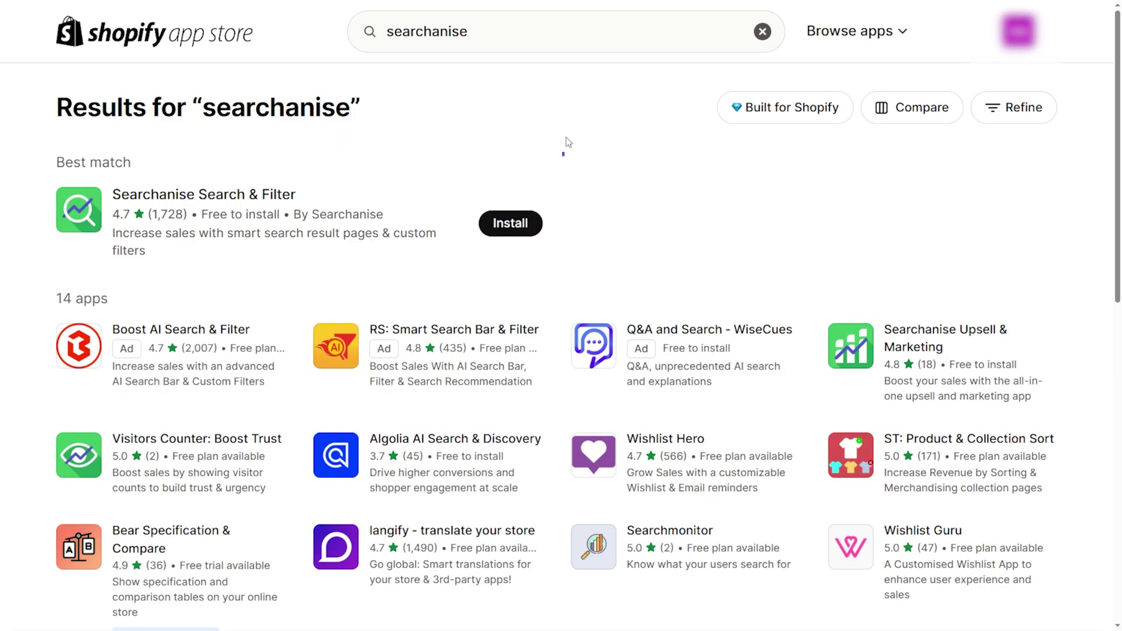
# Open the Searchanise Search & Filter listing and review its description, pricing and reviews
pyautogui.click(269, 196)
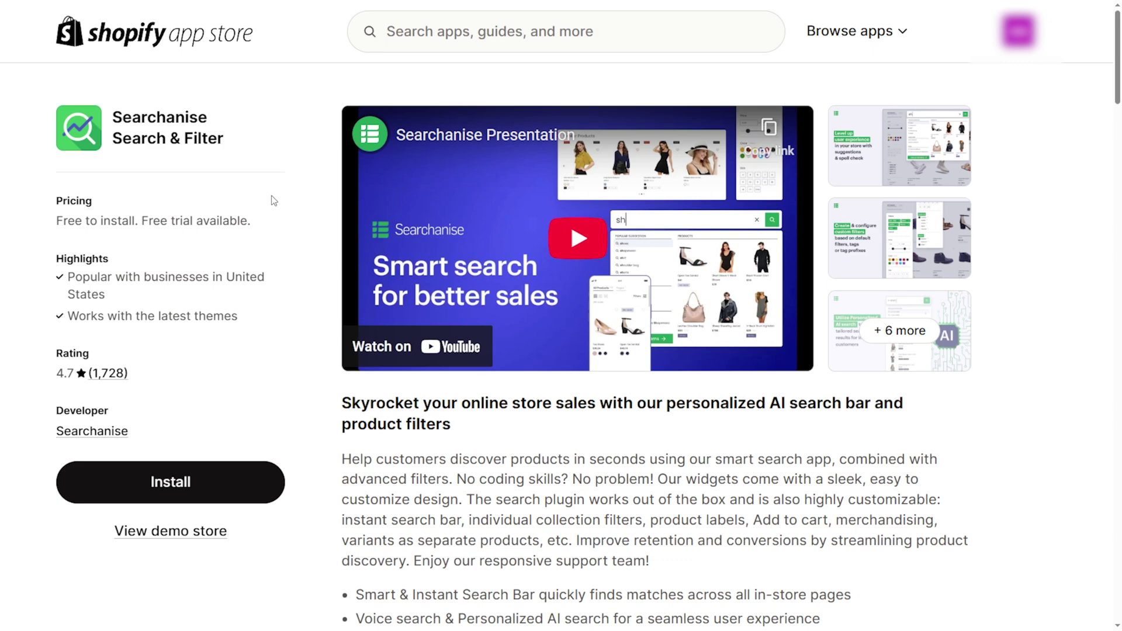
pyautogui.scroll(-10, 298, 260)
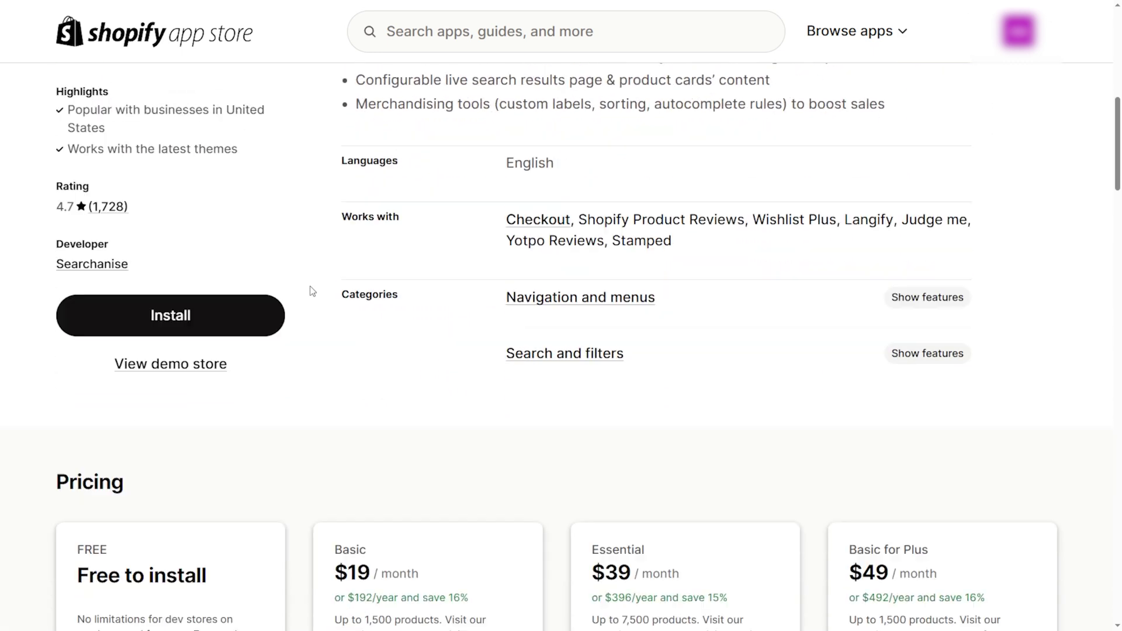
pyautogui.scroll(-15, 312, 291)
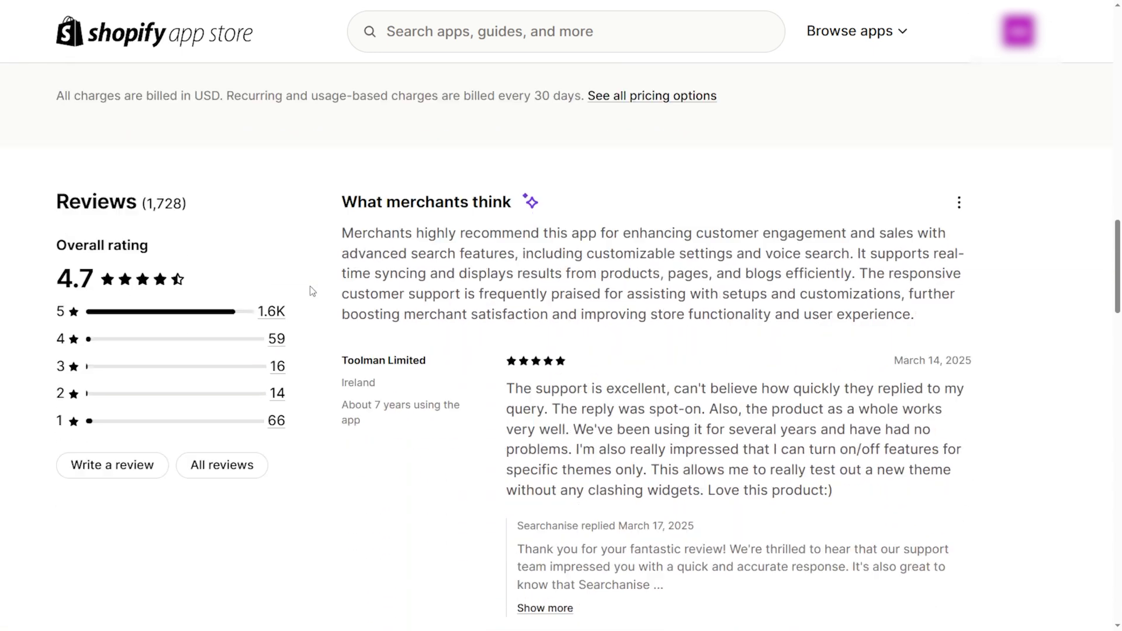
pyautogui.scroll(14, 310, 286)
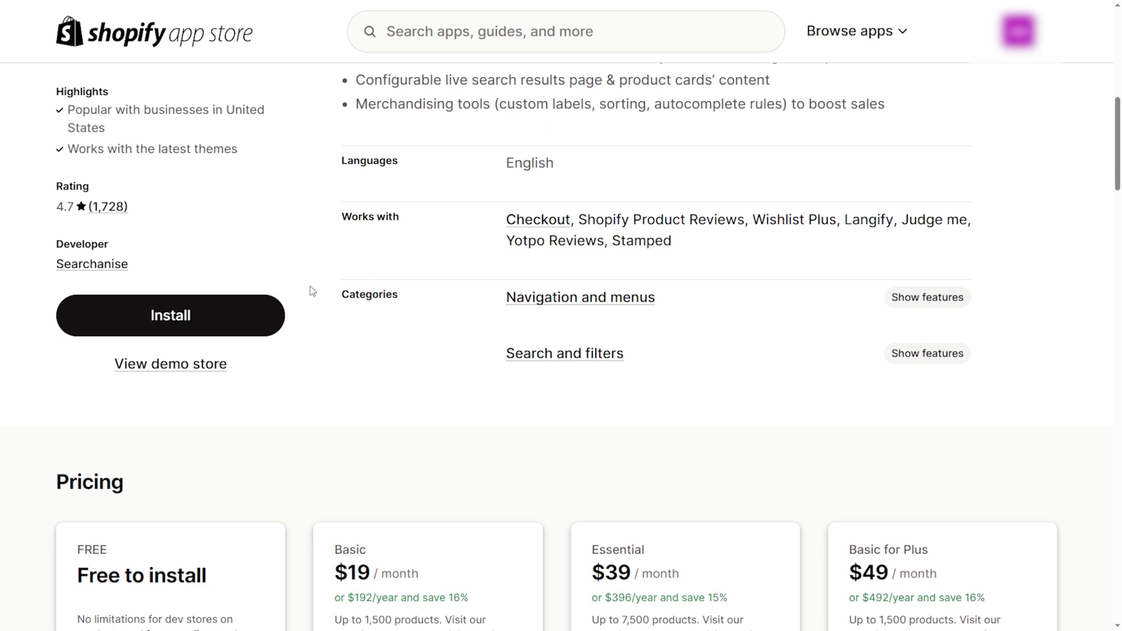
# Install Searchanise Search & Filter and confirm its Free plan subscription
pyautogui.click(234, 317)
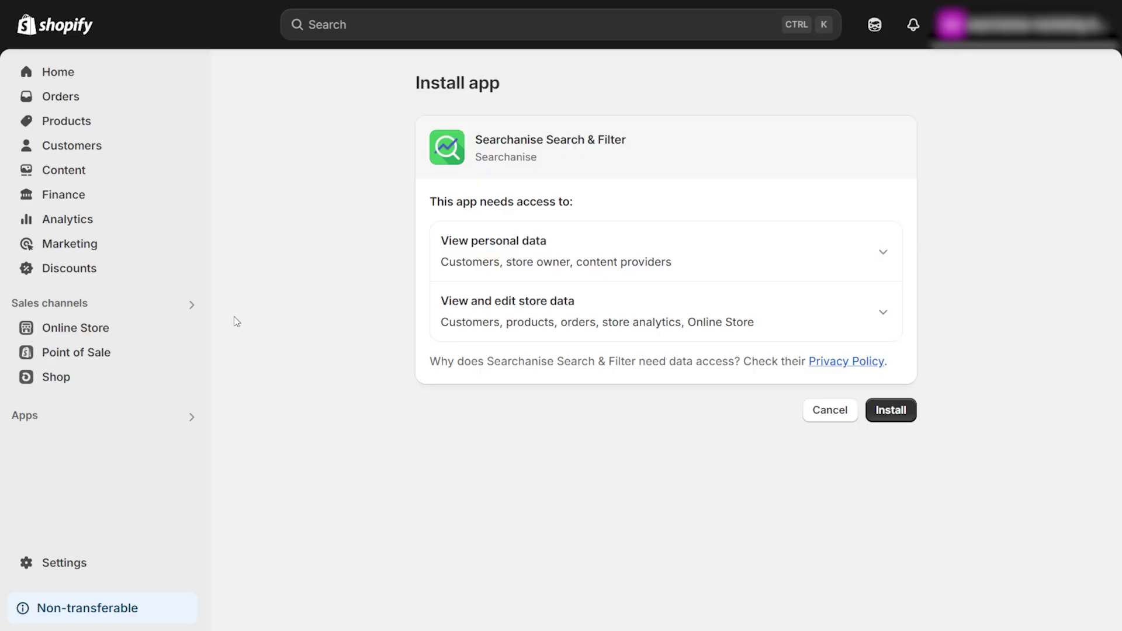
pyautogui.click(914, 420)
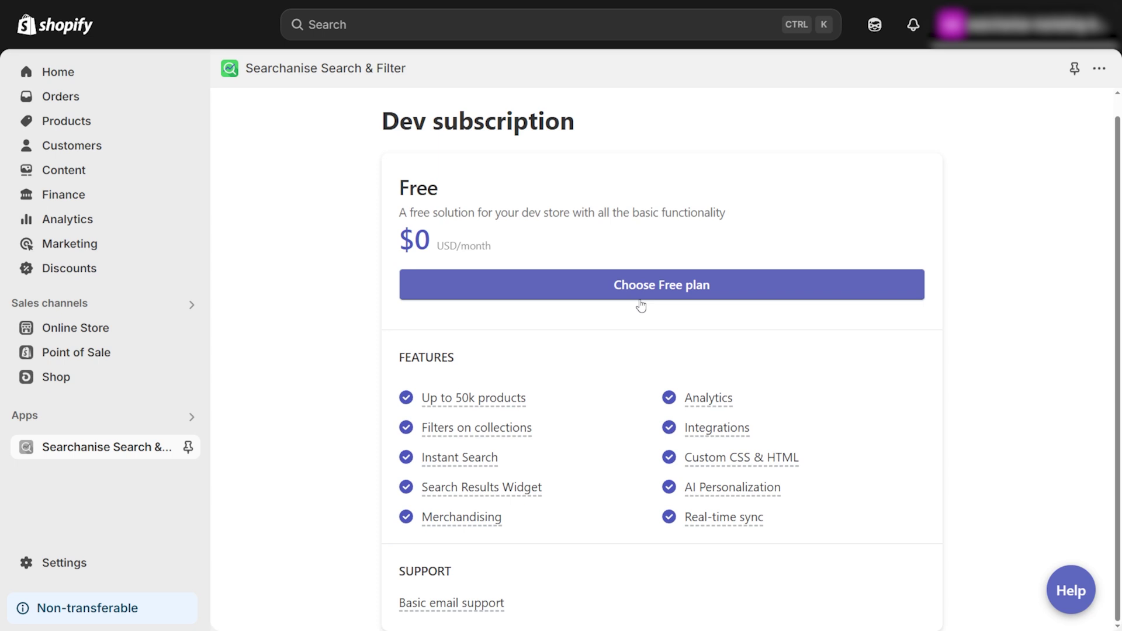
pyautogui.click(640, 304)
pyautogui.click(705, 433)
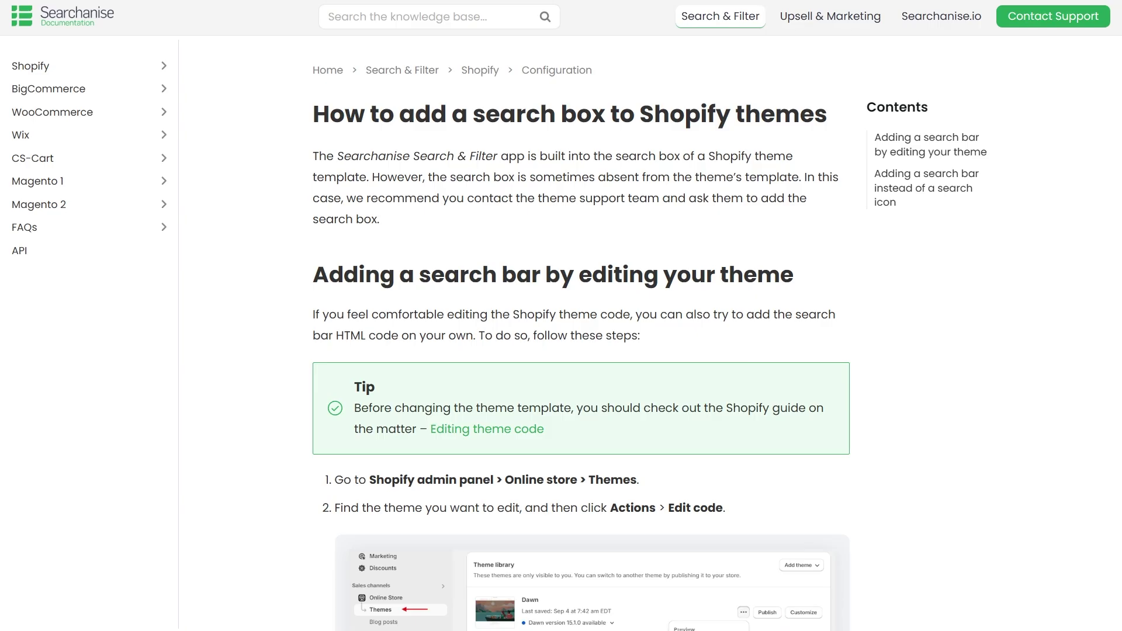
pyautogui.scroll(-10, 561, 316)
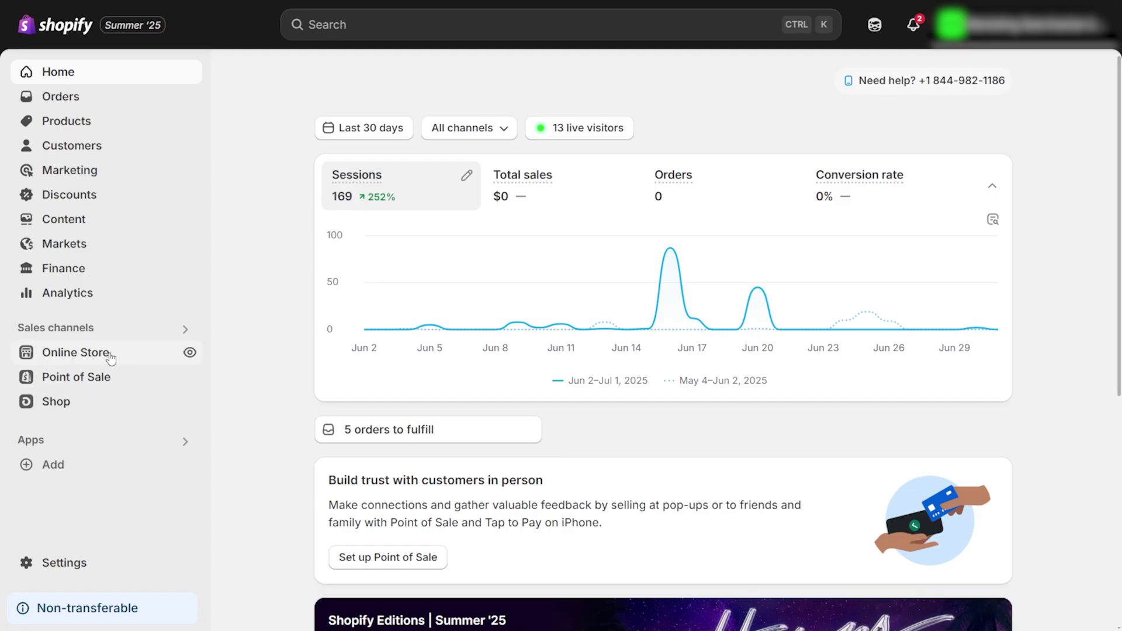
# Open the Dawn theme's header.liquid file in the theme code editor
pyautogui.click(110, 353)
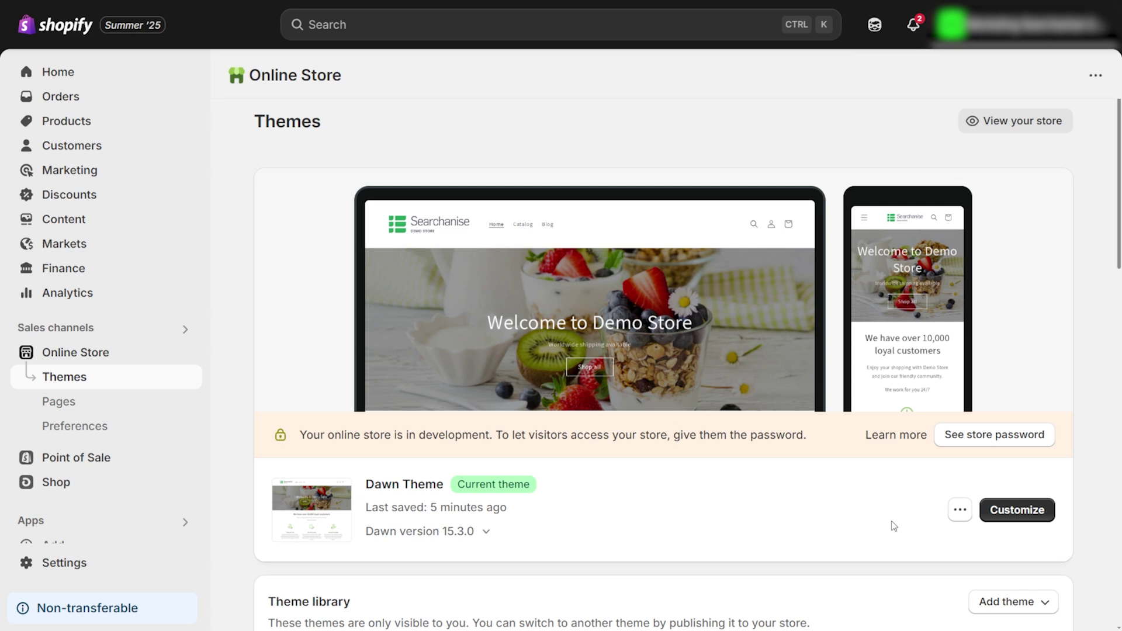
pyautogui.click(959, 511)
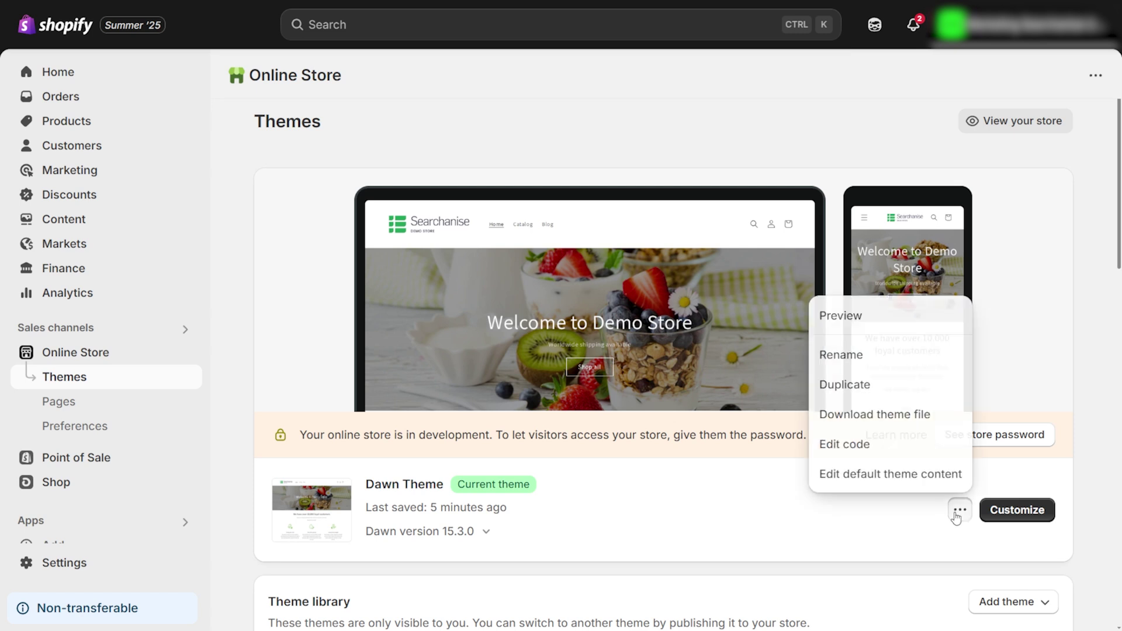
pyautogui.click(870, 455)
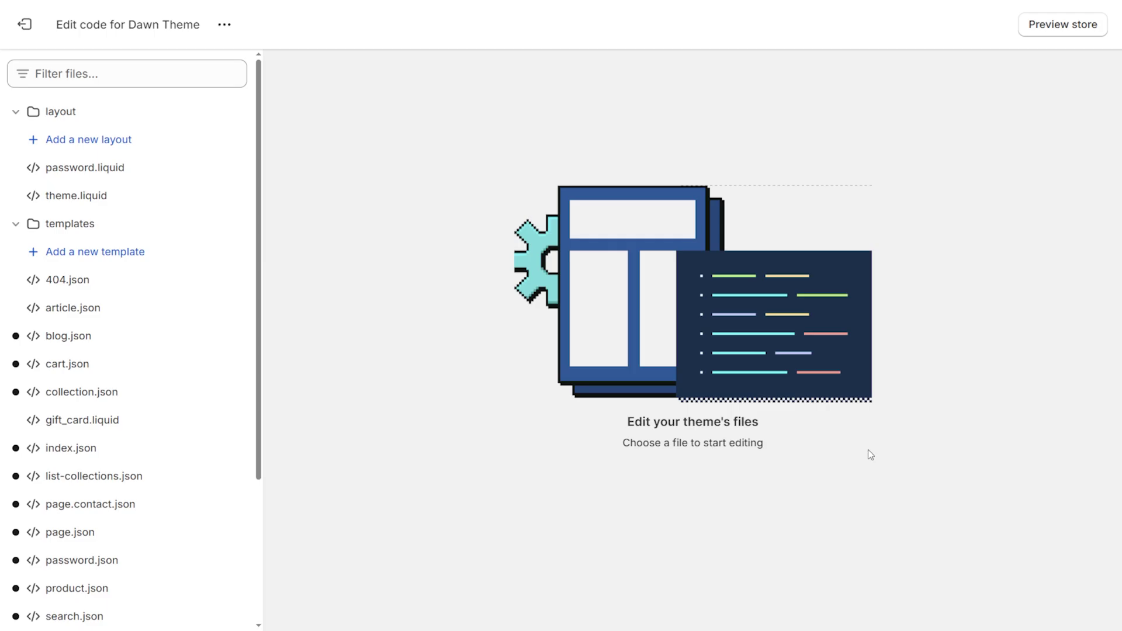
pyautogui.click(83, 62)
pyautogui.write('header')
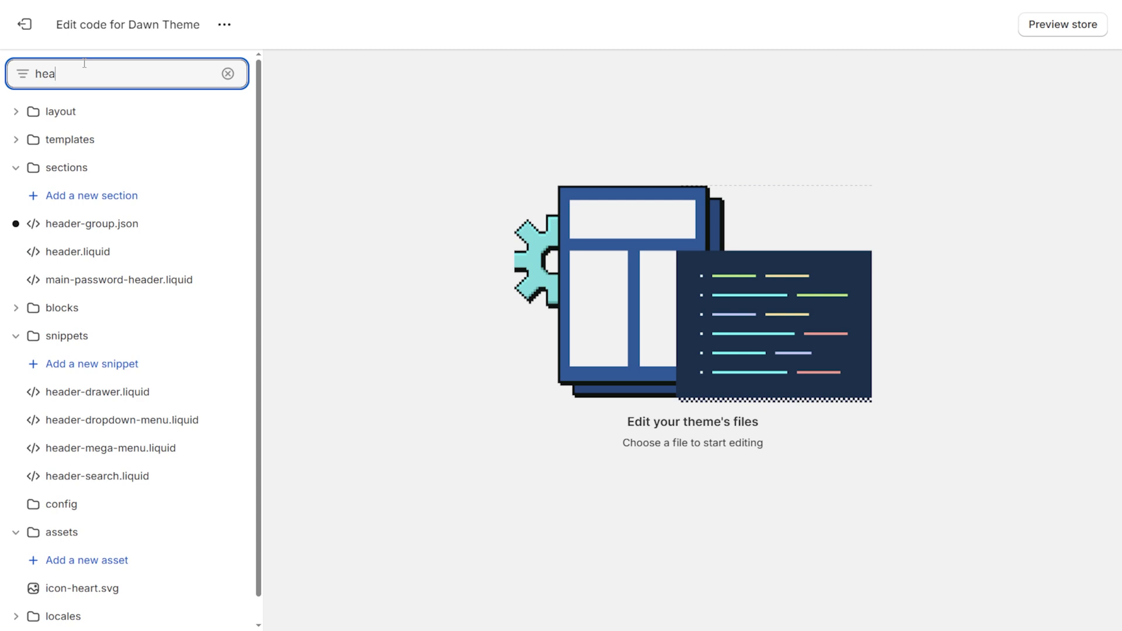
pyautogui.click(82, 252)
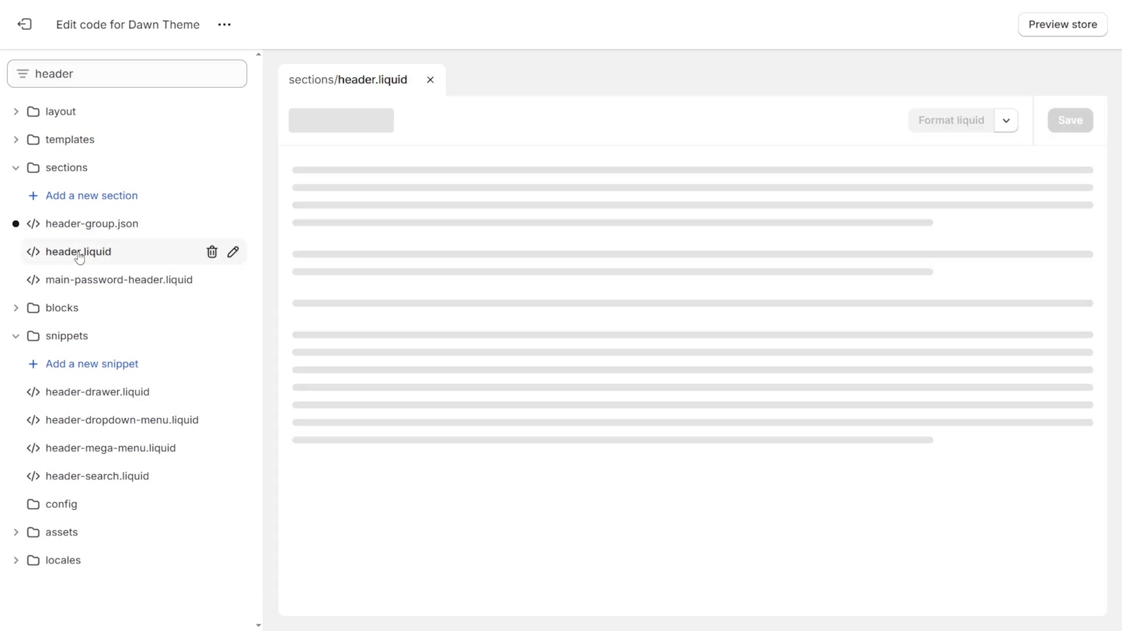
# Find 'render' in header.liquid, stepping through matches to the header-search render on line 250
pyautogui.click(586, 362)
pyautogui.hotkey('ctrl', 'f')
pyautogui.write('render')
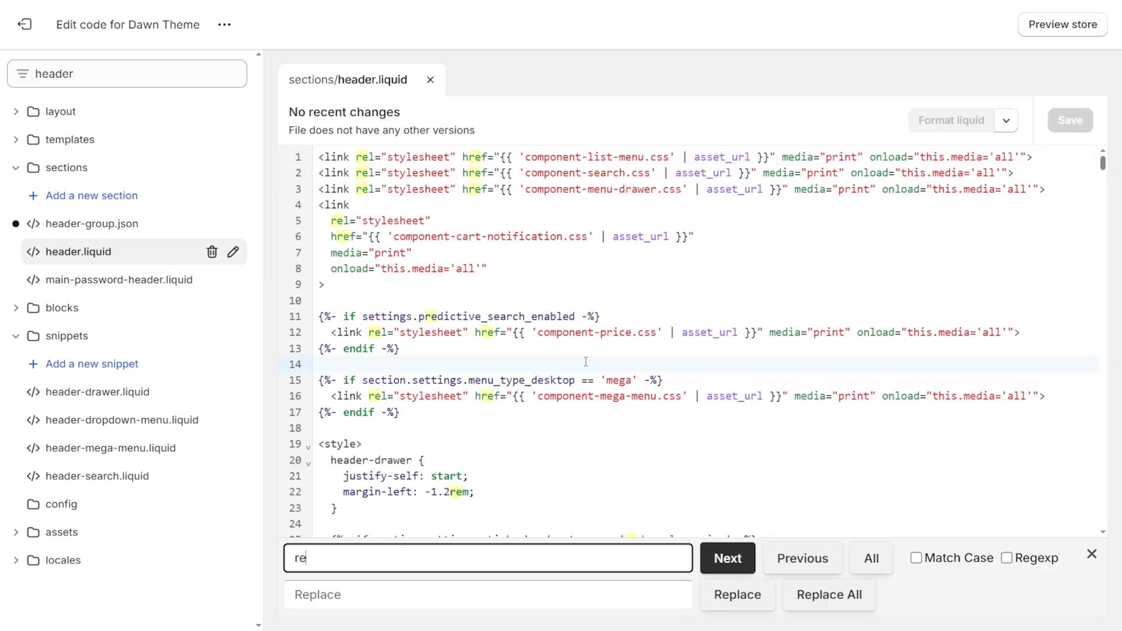
pyautogui.click(728, 559)
pyautogui.click(728, 559)
pyautogui.click(729, 559)
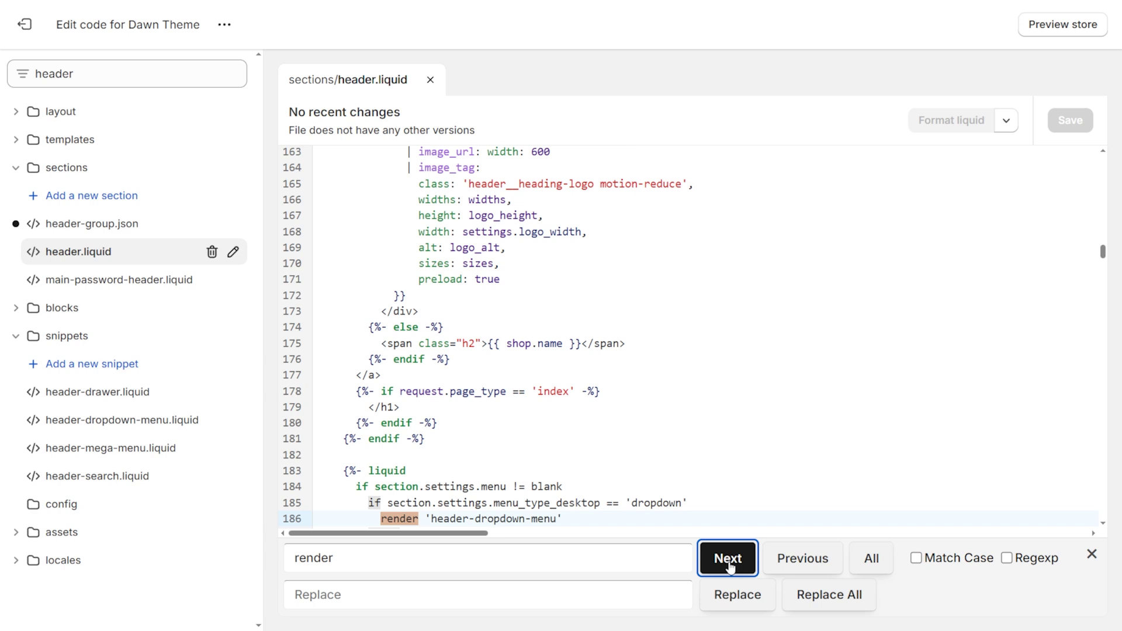
pyautogui.click(728, 560)
pyautogui.click(729, 559)
pyautogui.click(728, 559)
pyautogui.click(728, 560)
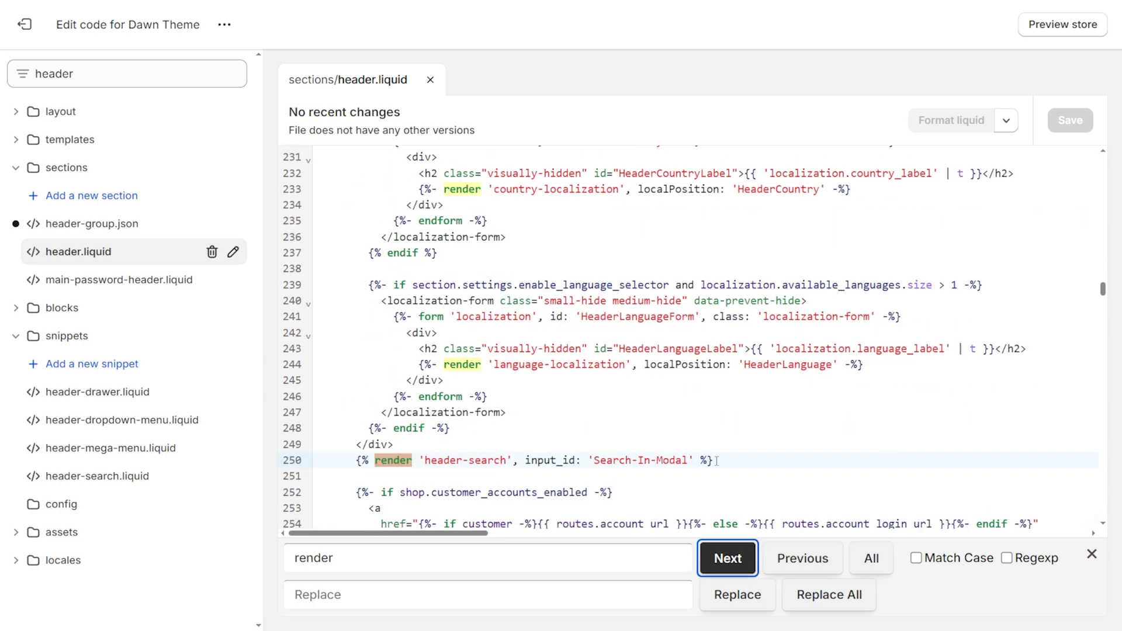
# Replace that render statement with the pasted style and search markup block, then save
pyautogui.moveTo(713, 461); pyautogui.dragTo(356, 461)
pyautogui.press('BackSpace')
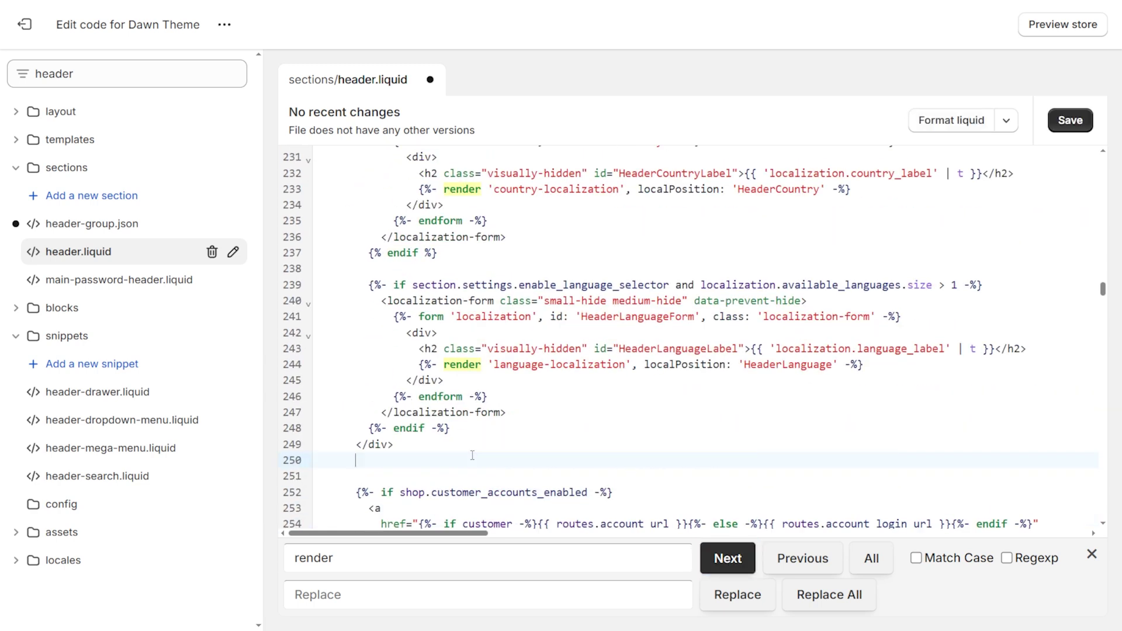
pyautogui.hotkey('ctrl', 'v')
pyautogui.scroll(10, 595, 389)
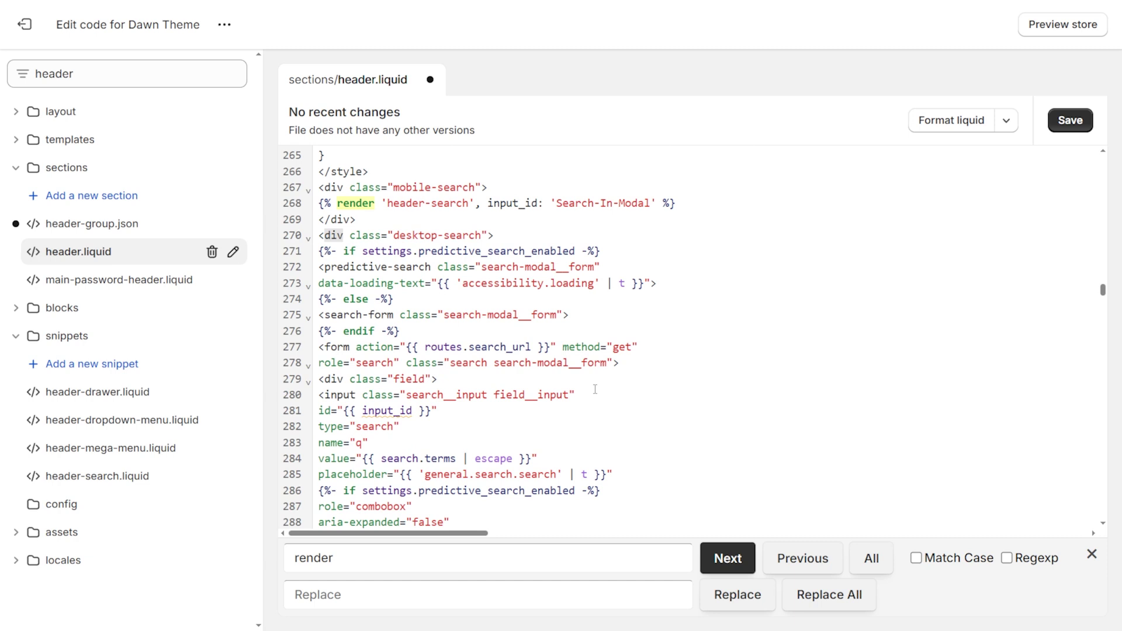
pyautogui.click(1076, 123)
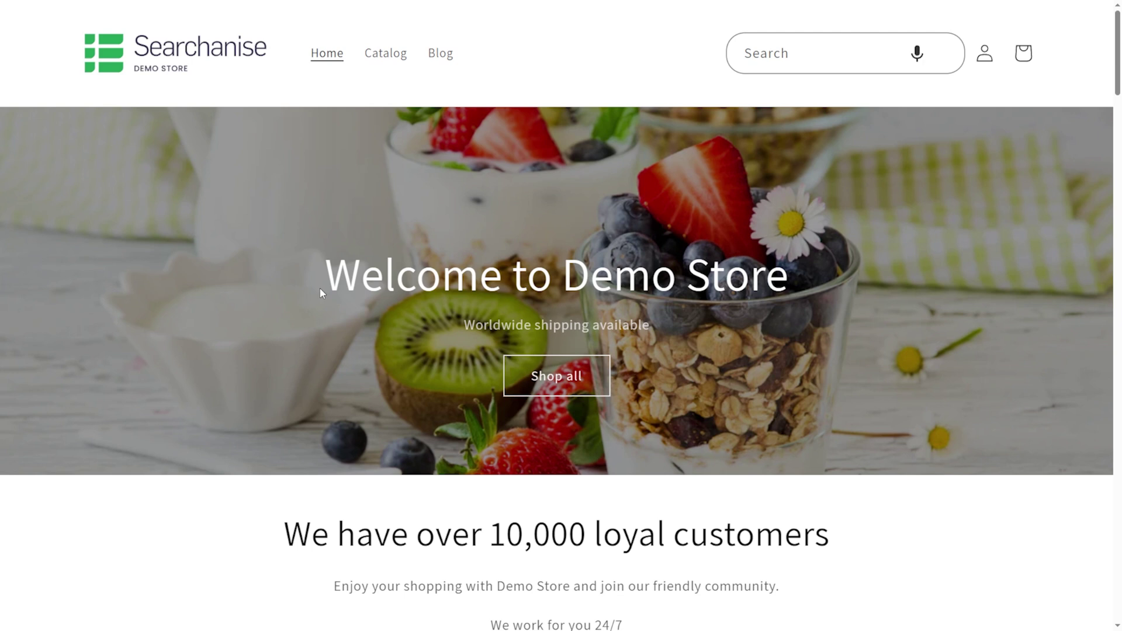
# Type 'wall' into the storefront header search to show suggestions and product results
pyautogui.click(775, 68)
pyautogui.write('wall')
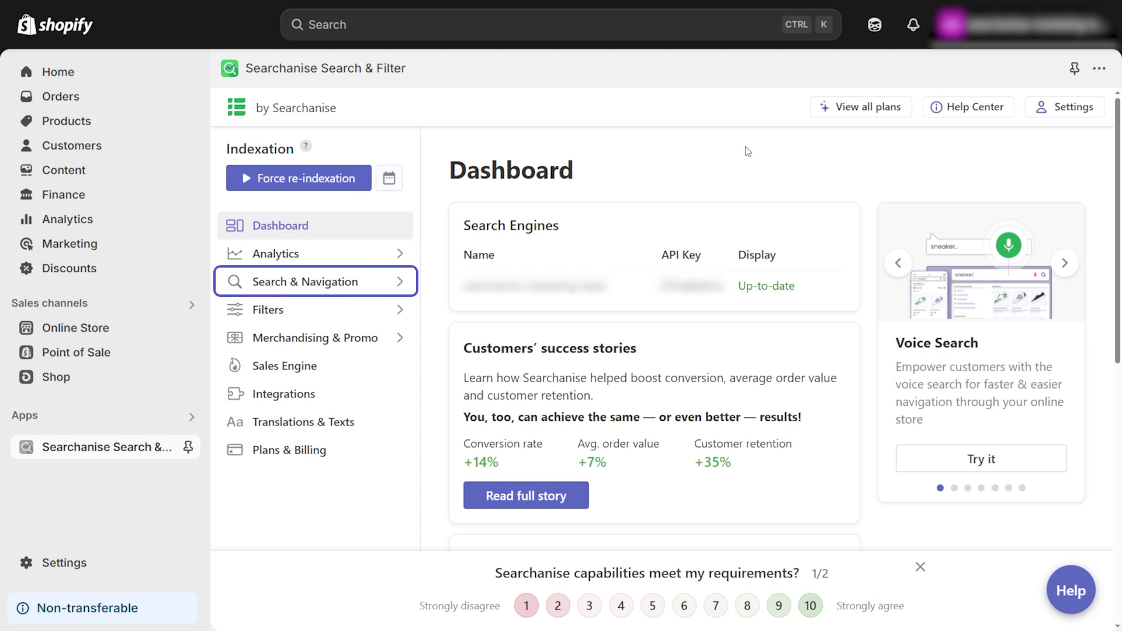
# Open the Instant search widget settings and set the Main background colour to FFFFFF
pyautogui.click(361, 286)
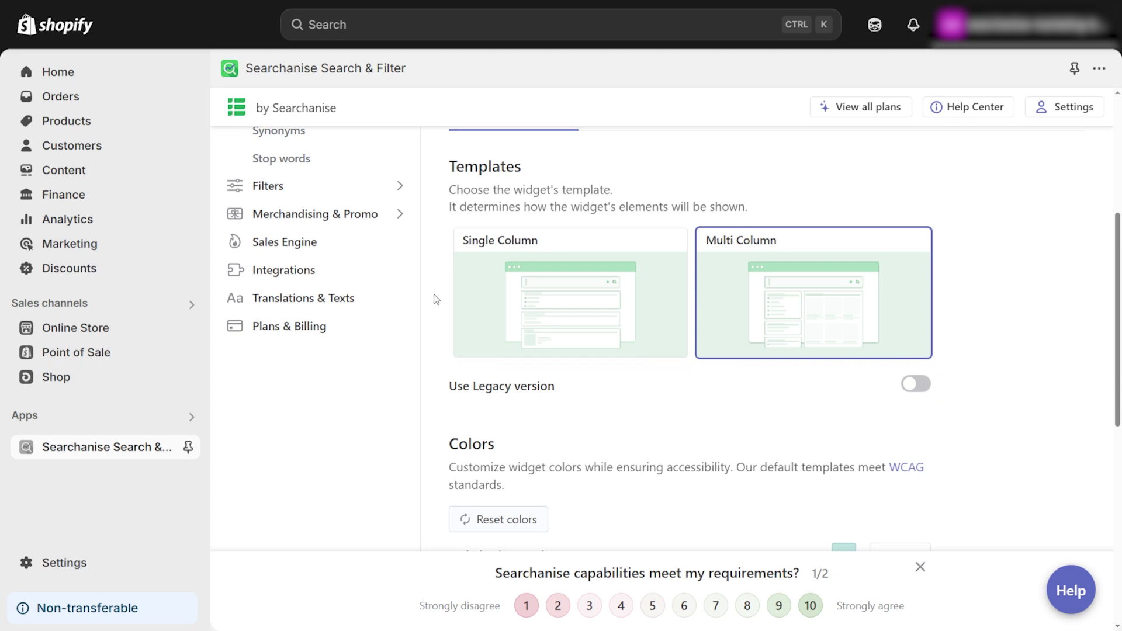
pyautogui.scroll(-5, 435, 299)
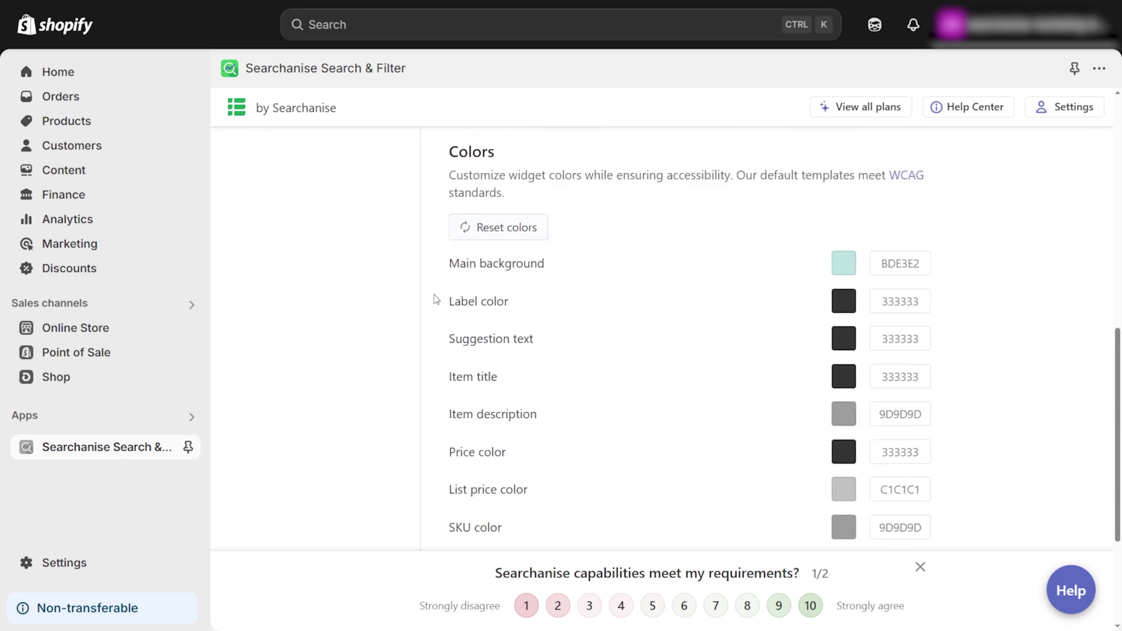
pyautogui.click(912, 263)
pyautogui.write('FFFFFF')
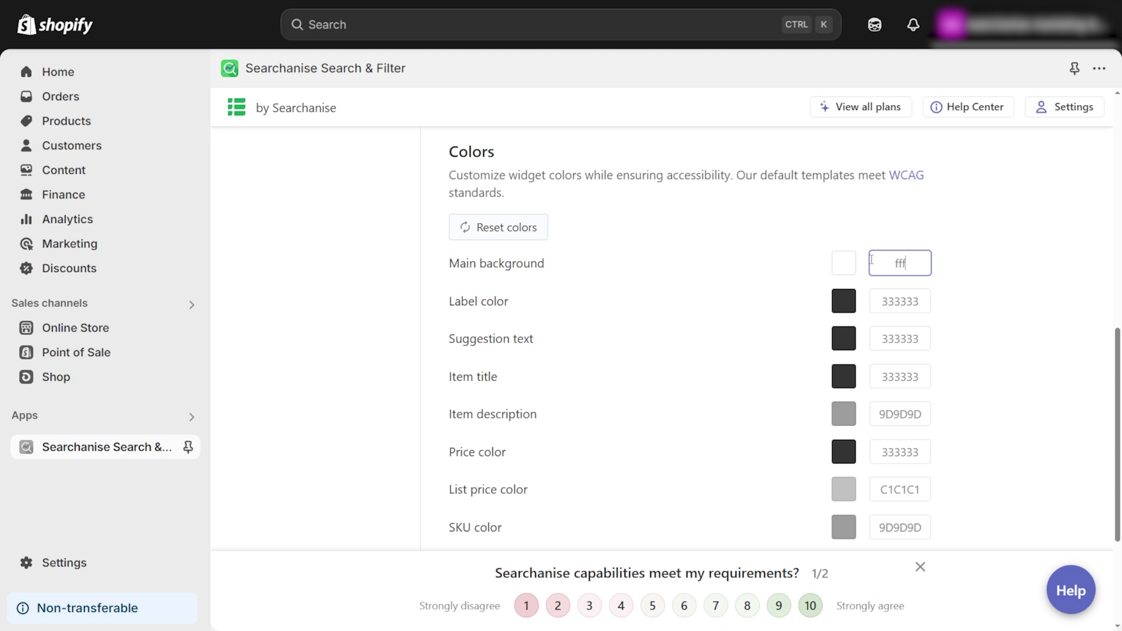
pyautogui.click(975, 280)
pyautogui.scroll(-4, 408, 289)
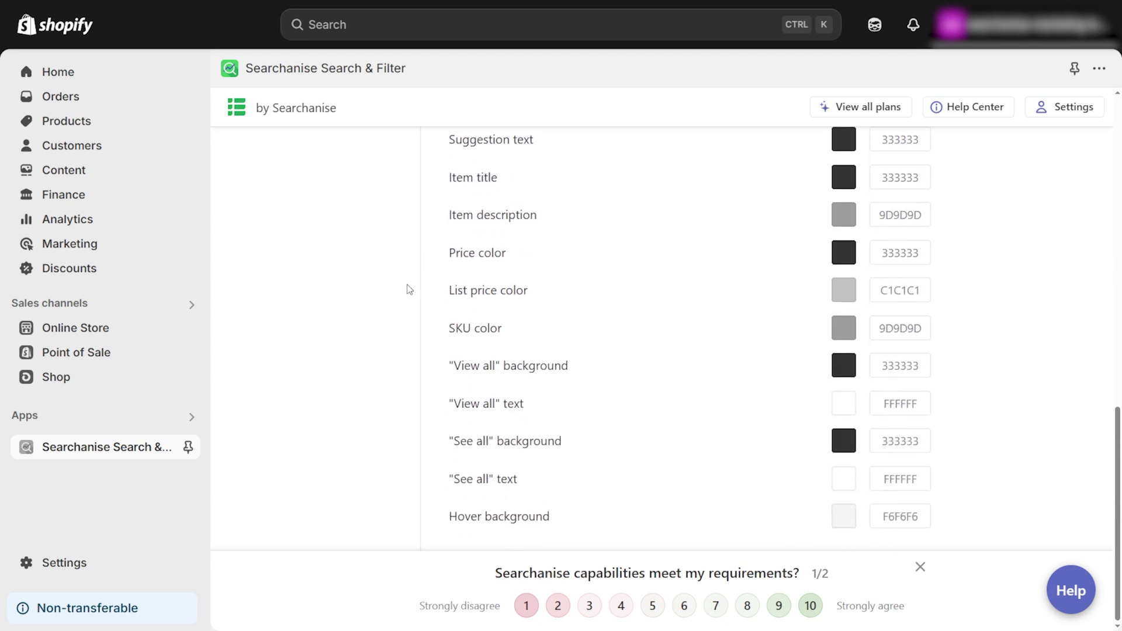
pyautogui.scroll(10, 408, 289)
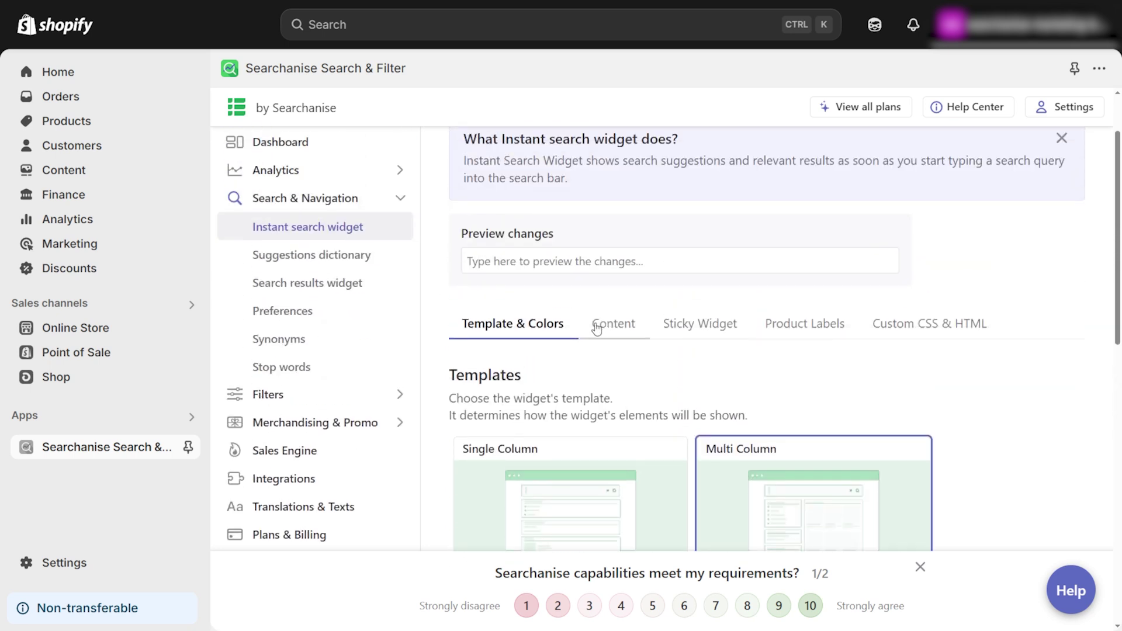
# On the widget's Content tab, change Displayed product qty. from 15 to 10
pyautogui.click(596, 328)
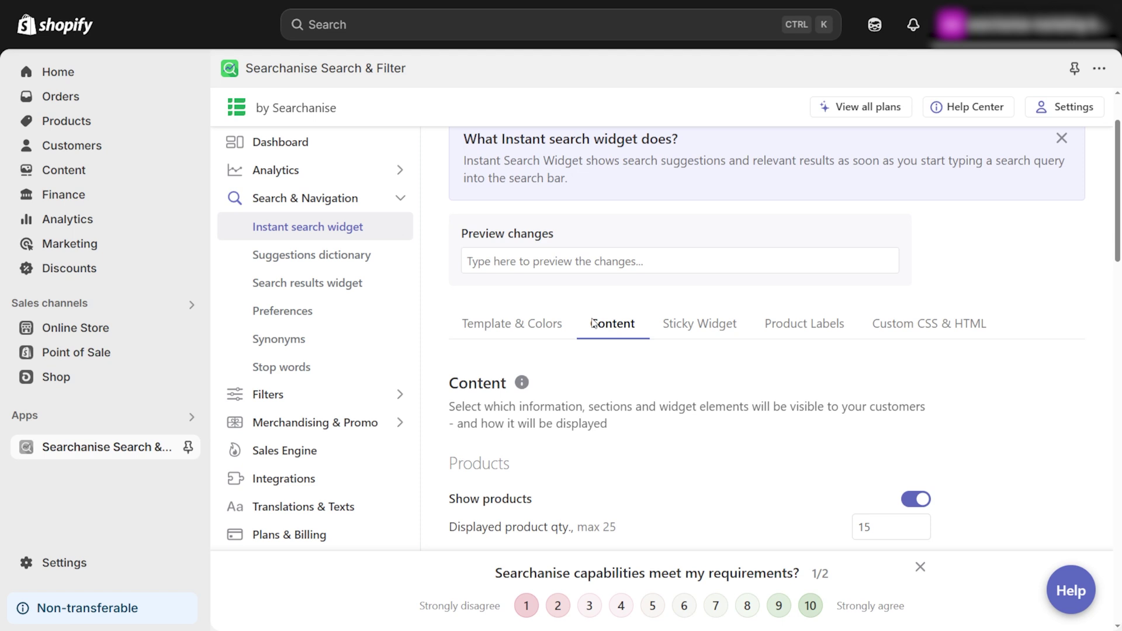
pyautogui.scroll(-1, 593, 323)
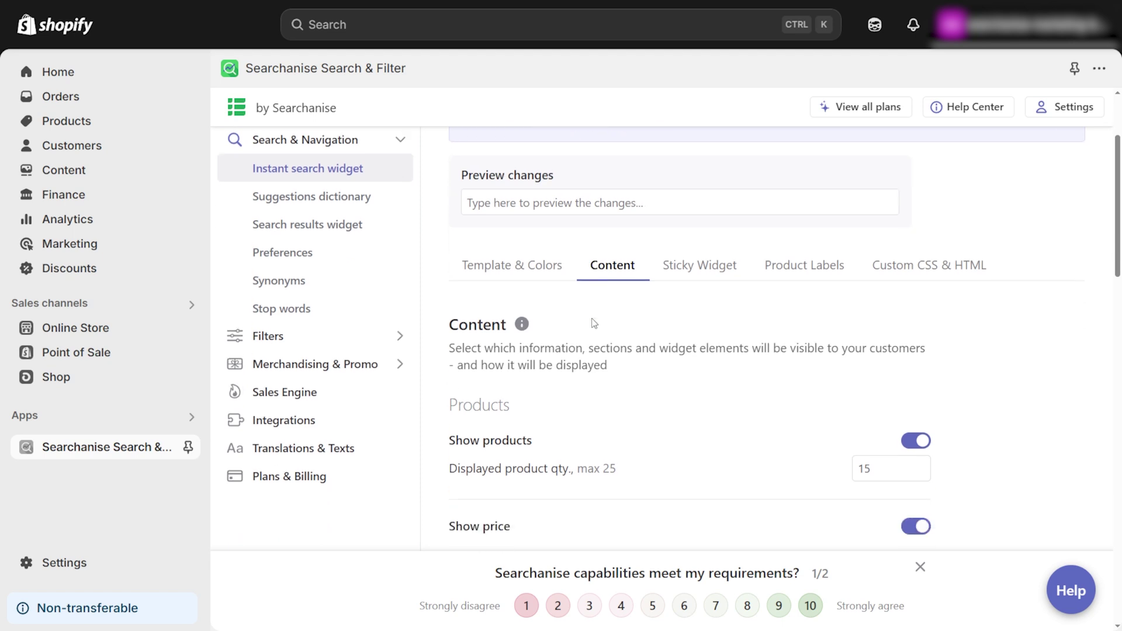
pyautogui.scroll(-3, 594, 323)
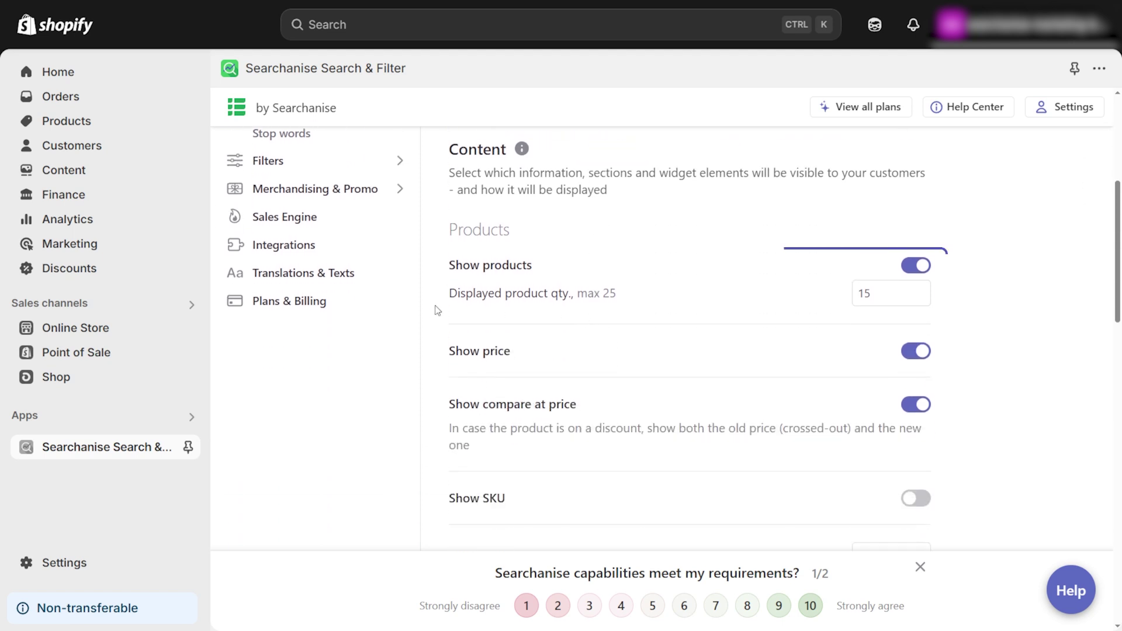
pyautogui.click(868, 293)
pyautogui.press('BackSpace')
pyautogui.write('0')
# Change Suggestion qty. from 4 to 10 and review the remaining content options
pyautogui.scroll(-8, 1007, 320)
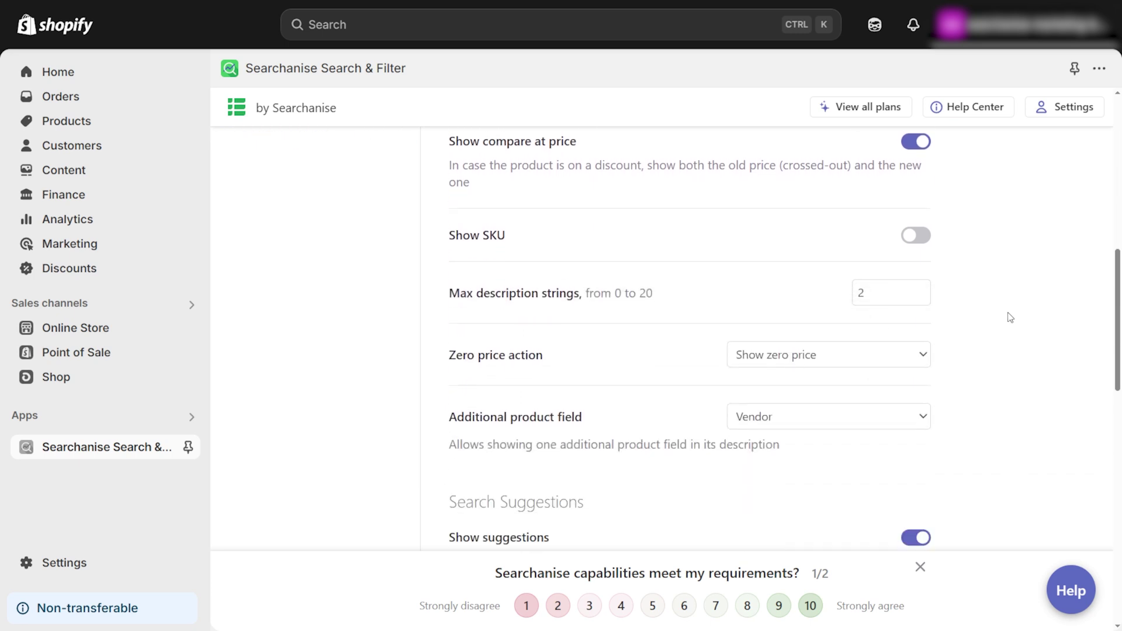
pyautogui.scroll(-1, 1010, 317)
pyautogui.doubleClick(886, 307)
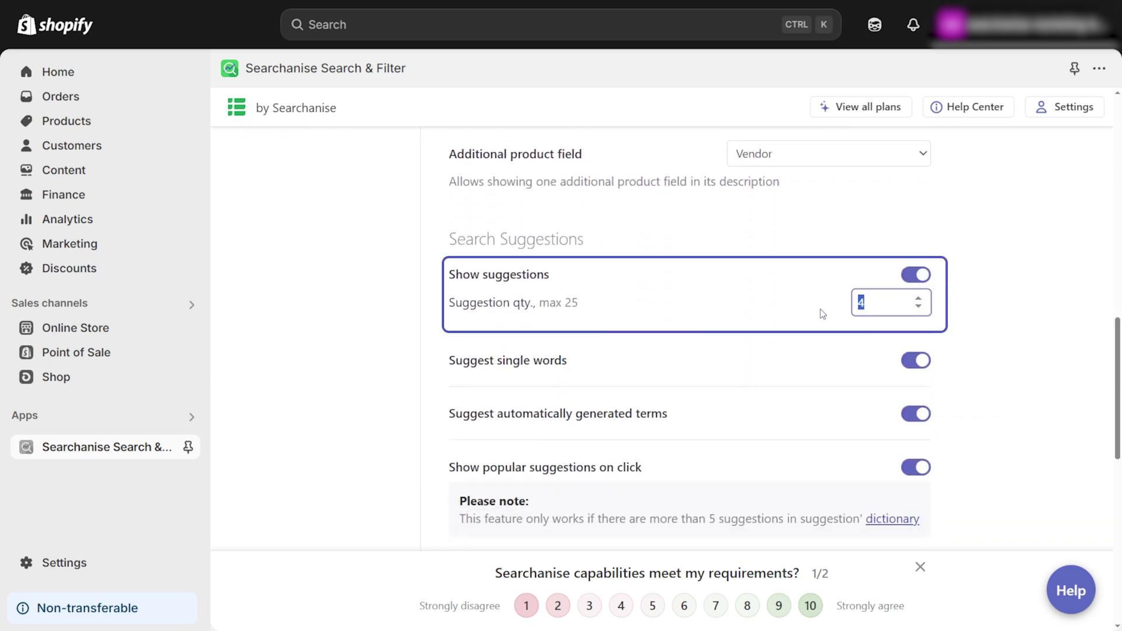
pyautogui.write('10')
pyautogui.click(990, 322)
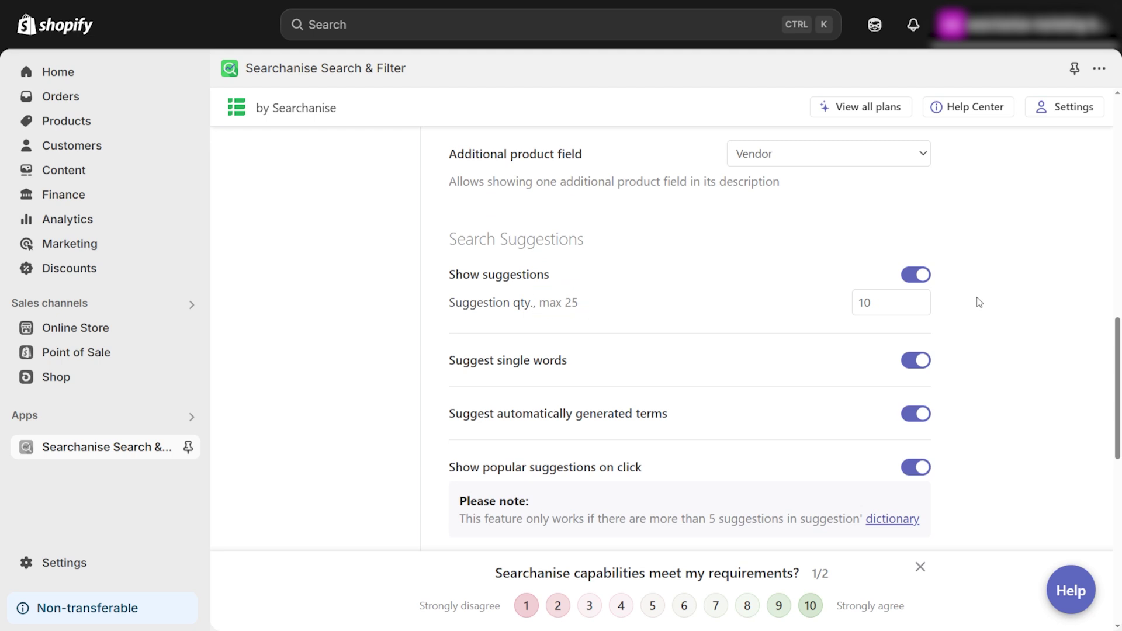
pyautogui.scroll(-7, 979, 302)
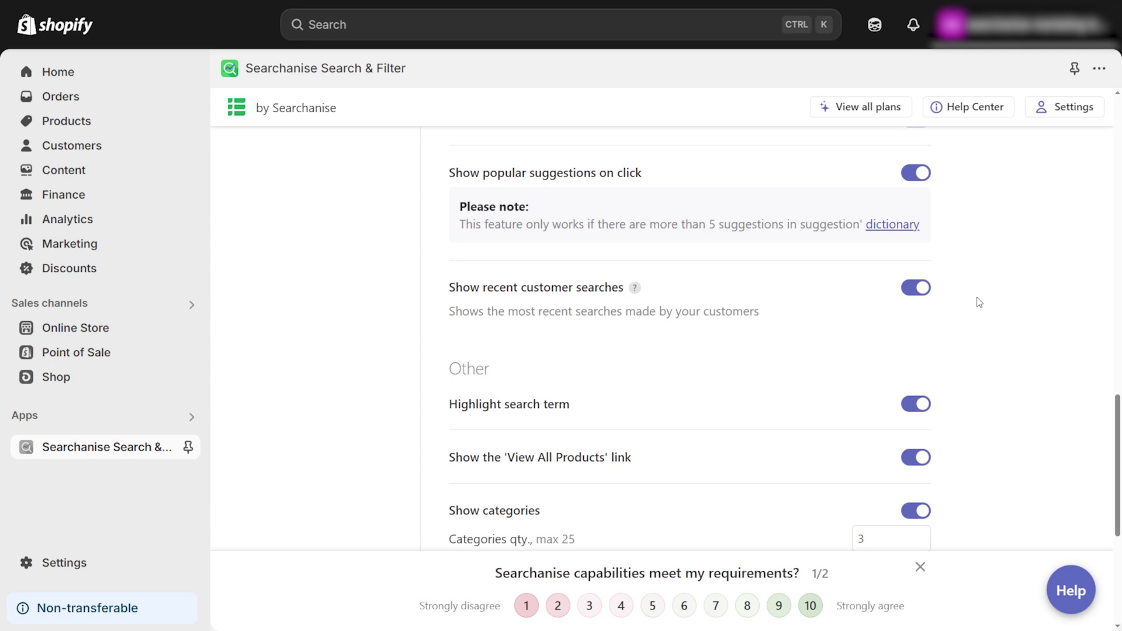
pyautogui.scroll(-2, 979, 302)
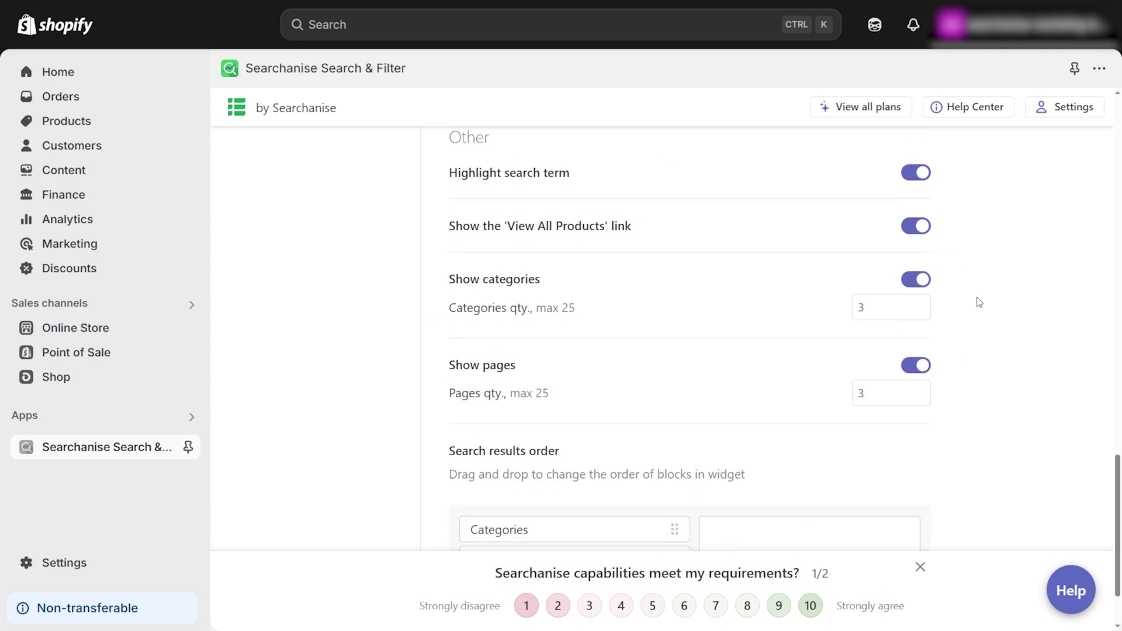
pyautogui.scroll(-2, 979, 303)
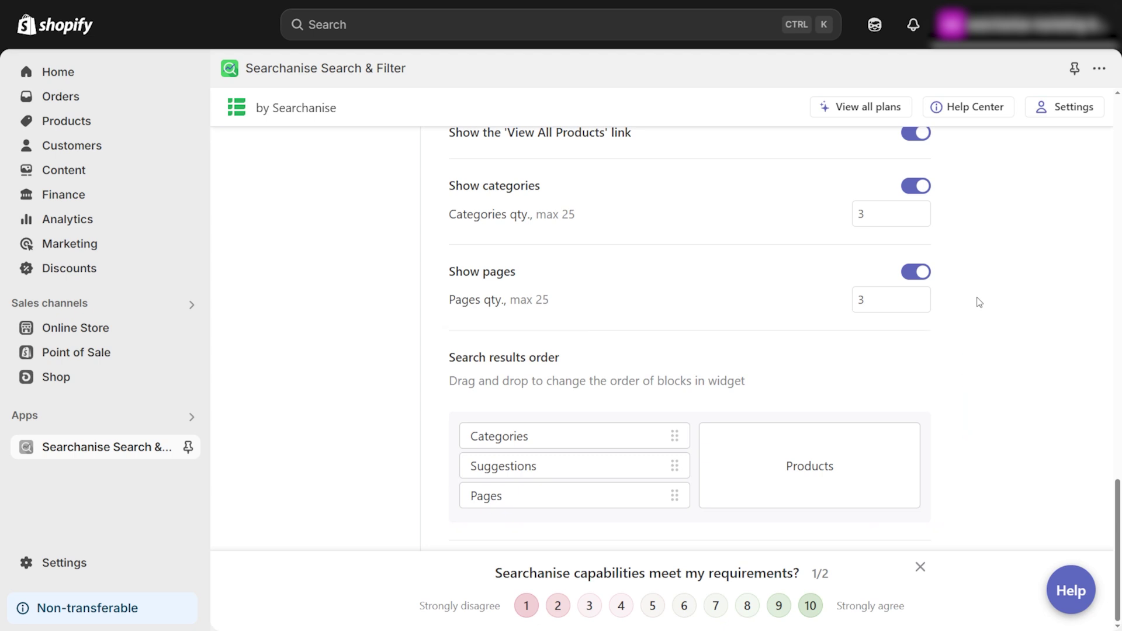
pyautogui.scroll(20, 979, 302)
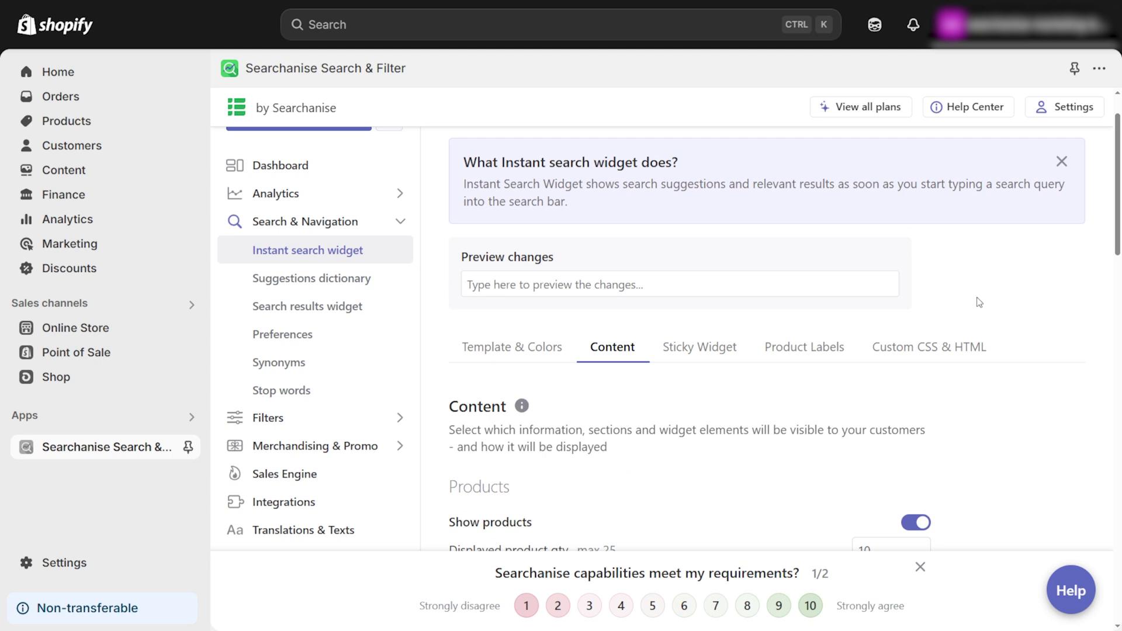
# Switch on Enable Sticky Widget on the Sticky Widget tab
pyautogui.click(666, 348)
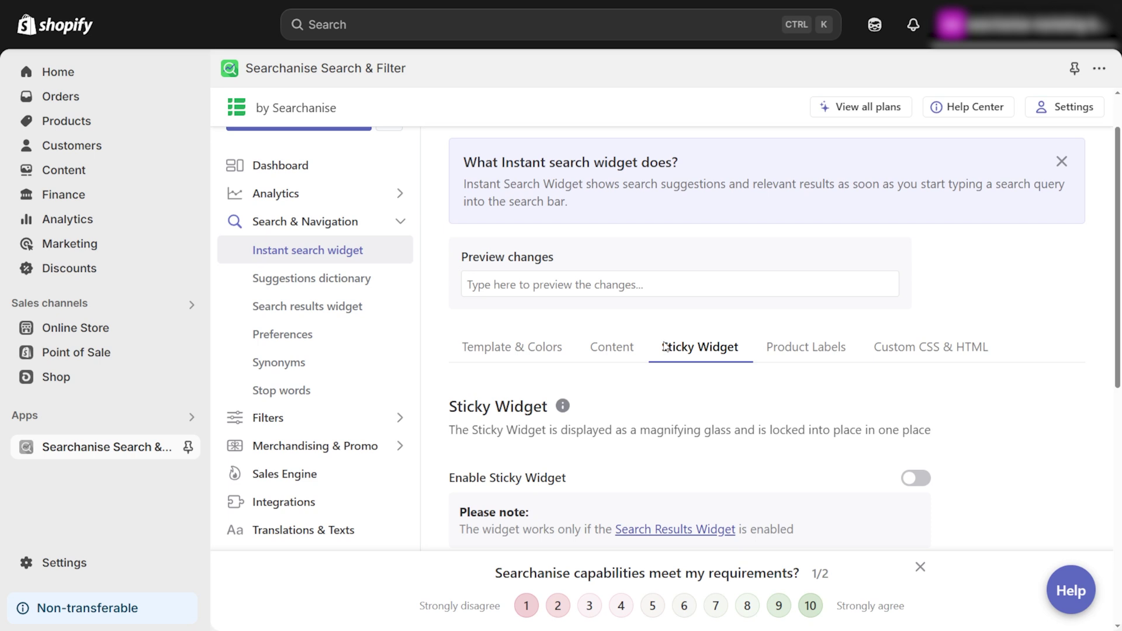
pyautogui.scroll(-3, 666, 348)
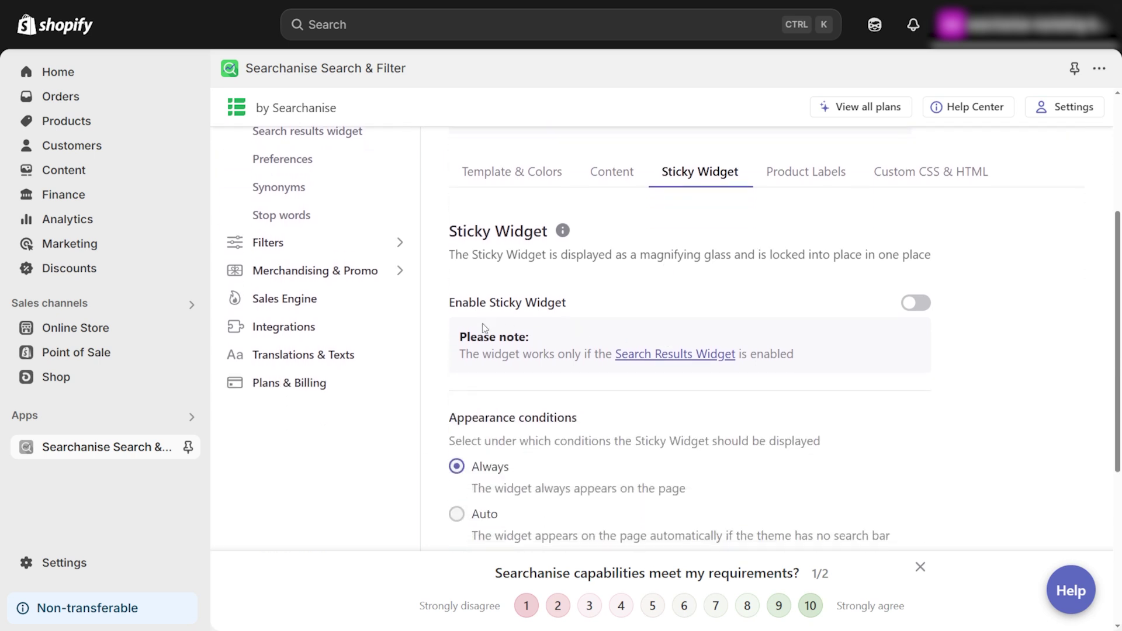
pyautogui.scroll(-1, 433, 302)
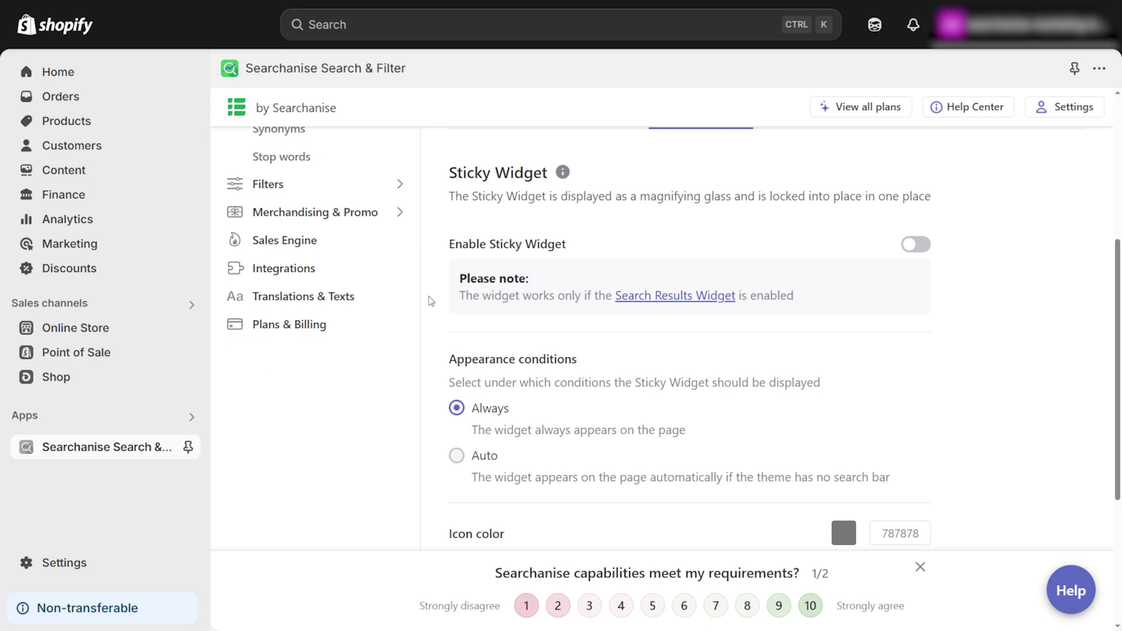
pyautogui.click(917, 245)
# Change the sticky widget's icon colour from 787878 to 66666
pyautogui.scroll(-1, 427, 288)
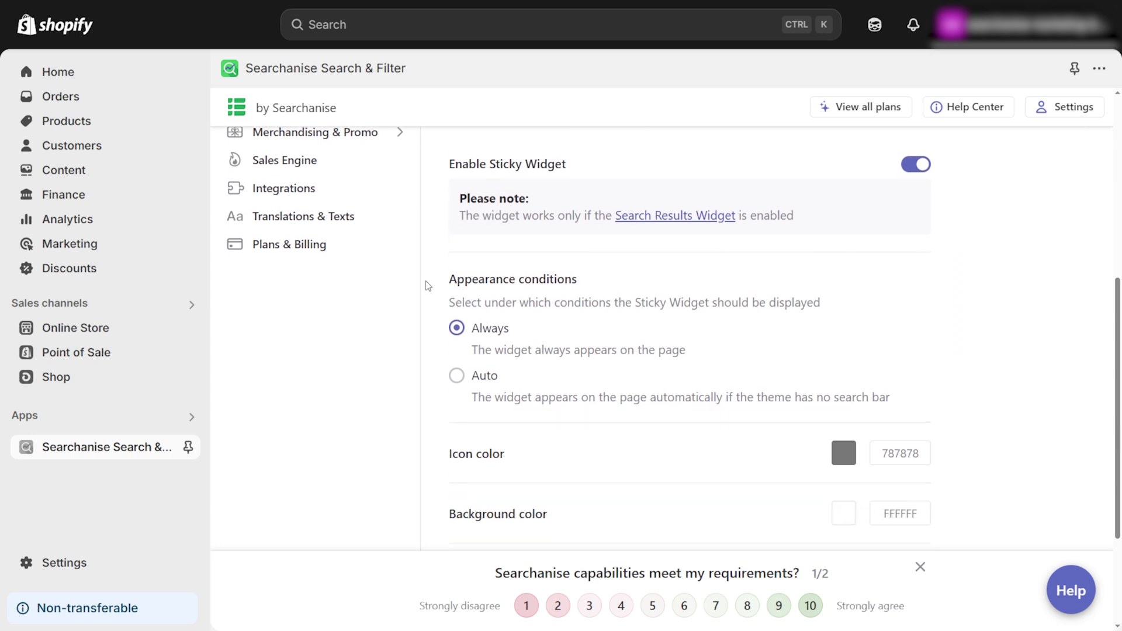
pyautogui.scroll(-2, 428, 286)
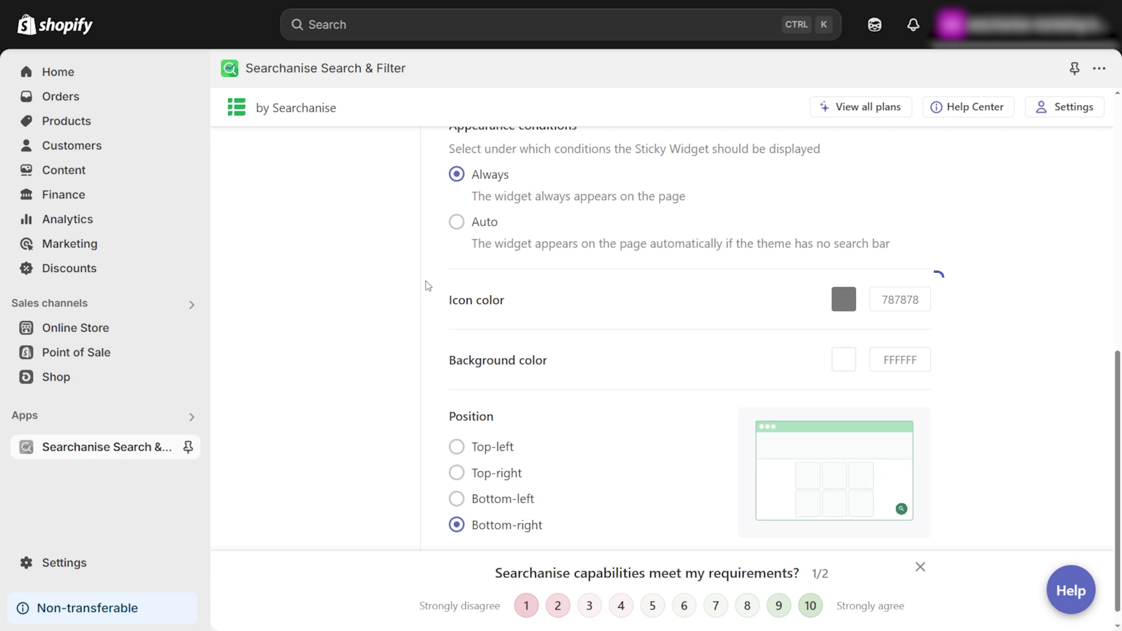
pyautogui.click(900, 300)
pyautogui.write('66666')
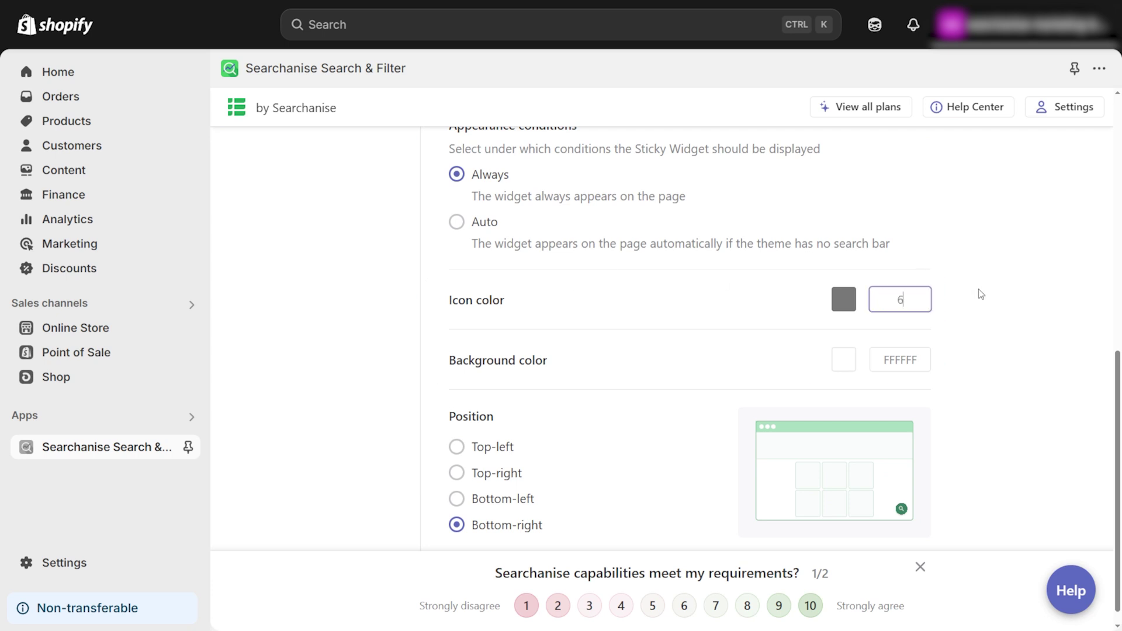
pyautogui.click(977, 306)
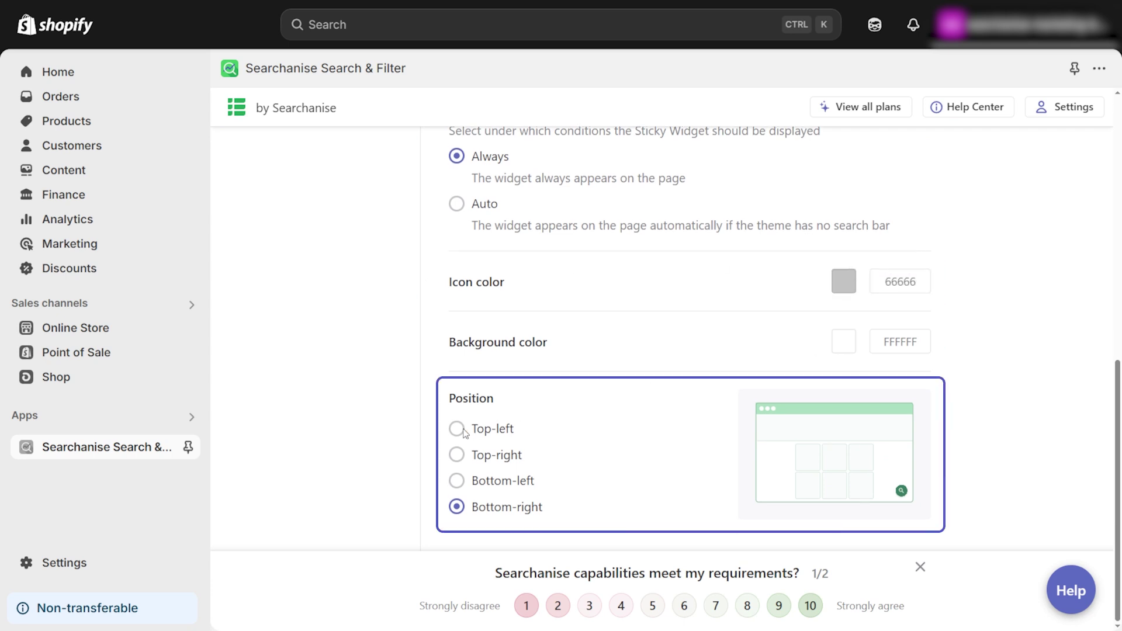
pyautogui.scroll(5, 433, 383)
pyautogui.scroll(3, 433, 383)
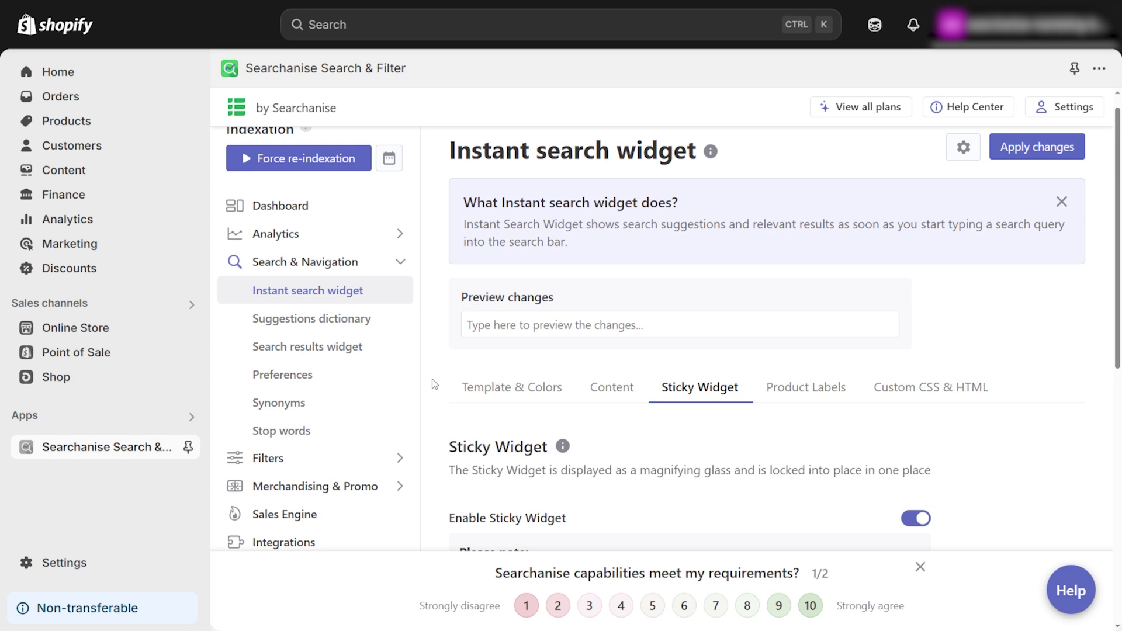
pyautogui.click(770, 390)
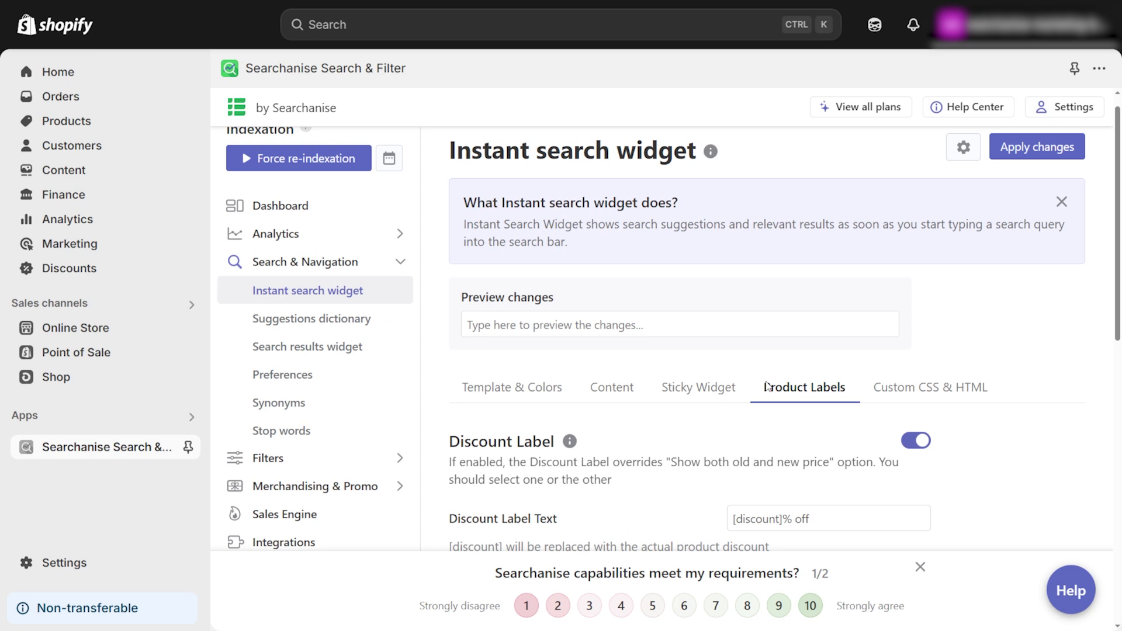
pyautogui.scroll(-3, 766, 386)
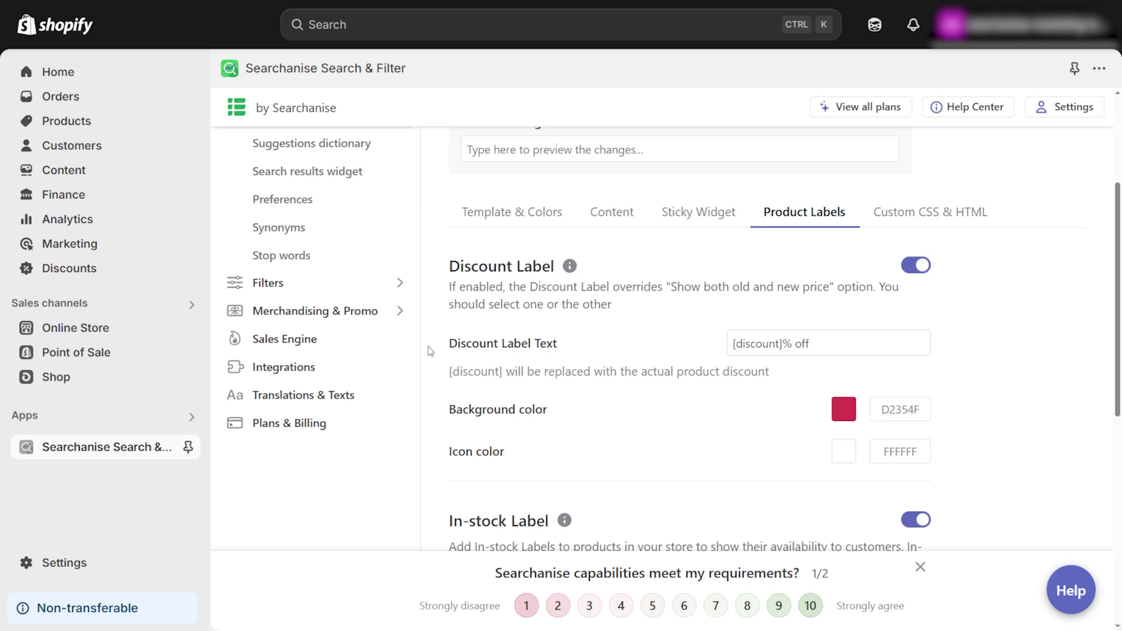
pyautogui.scroll(-3, 431, 351)
pyautogui.scroll(-3, 430, 351)
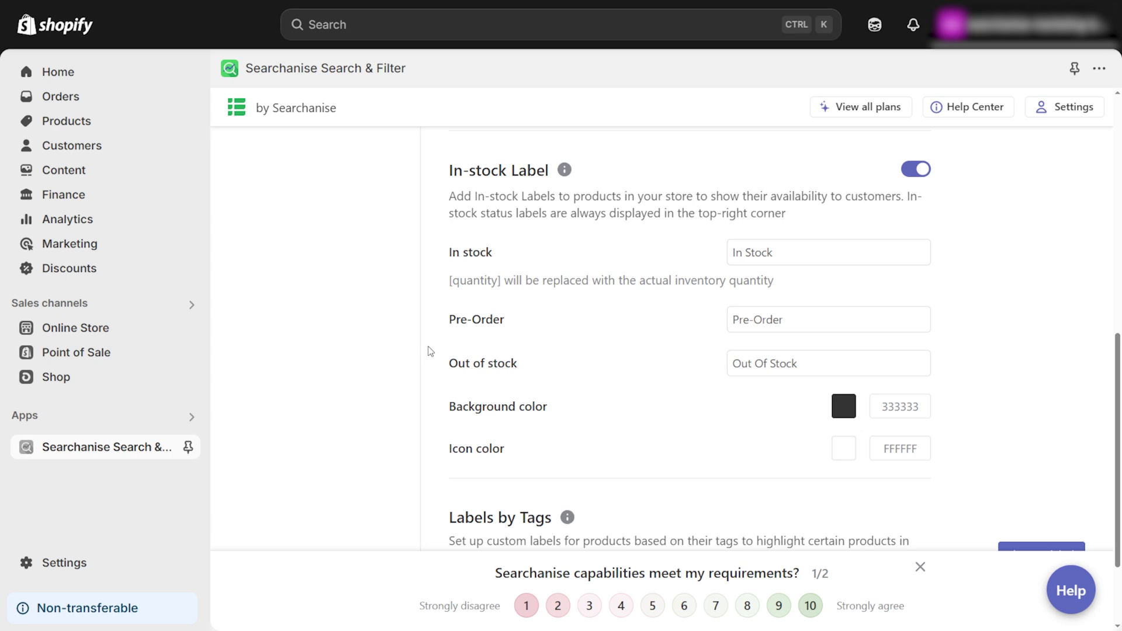
pyautogui.scroll(-2, 431, 351)
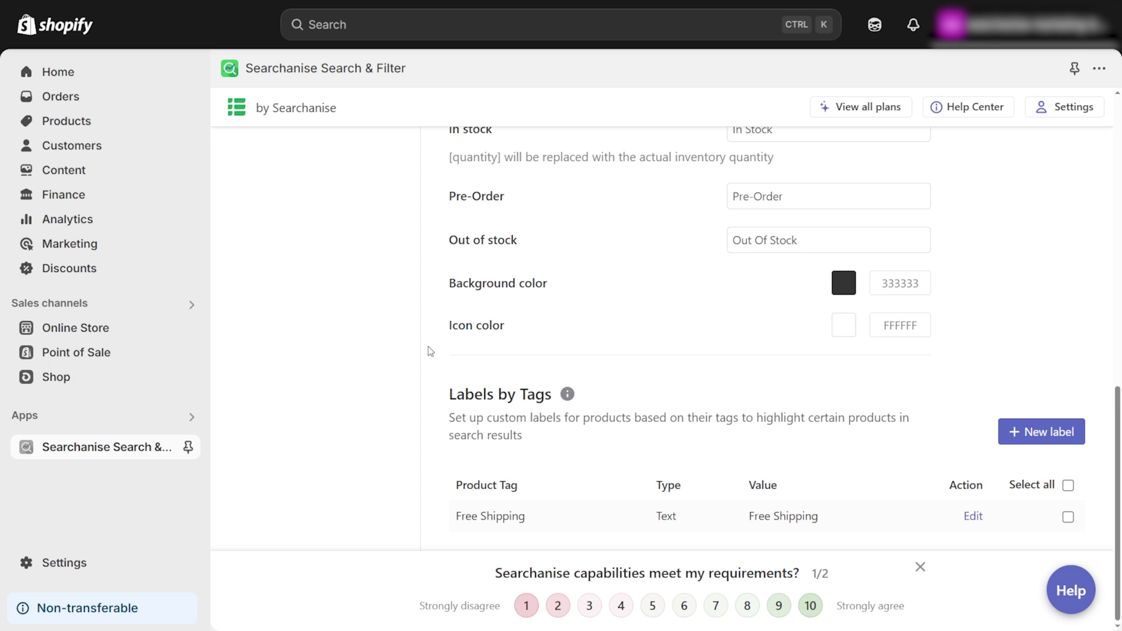
pyautogui.scroll(10, 430, 351)
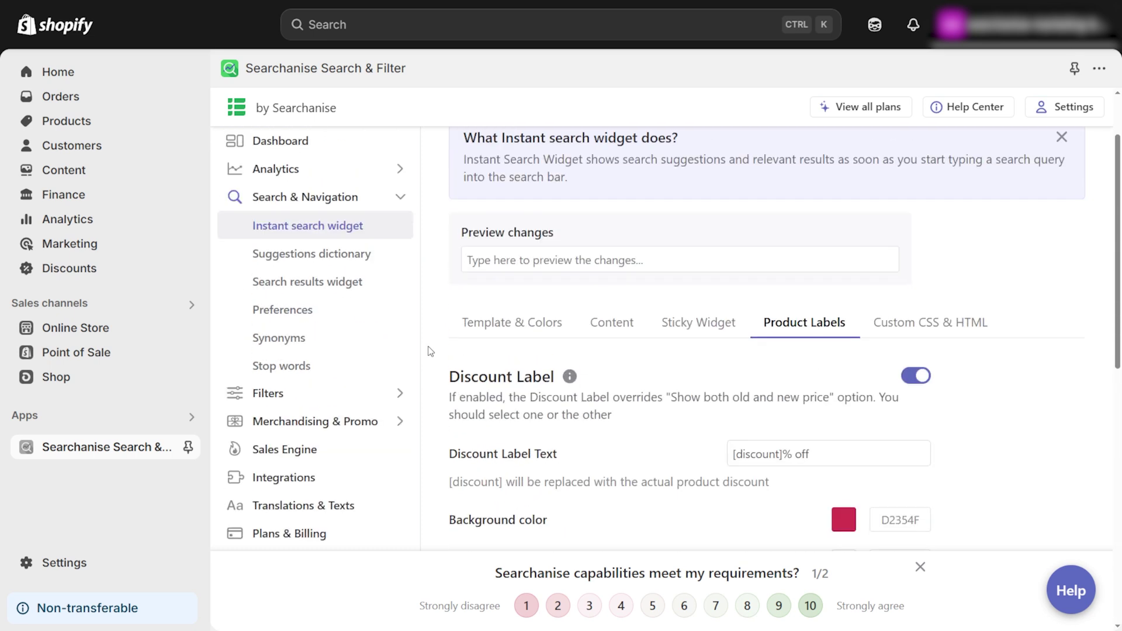
pyautogui.scroll(2, 431, 351)
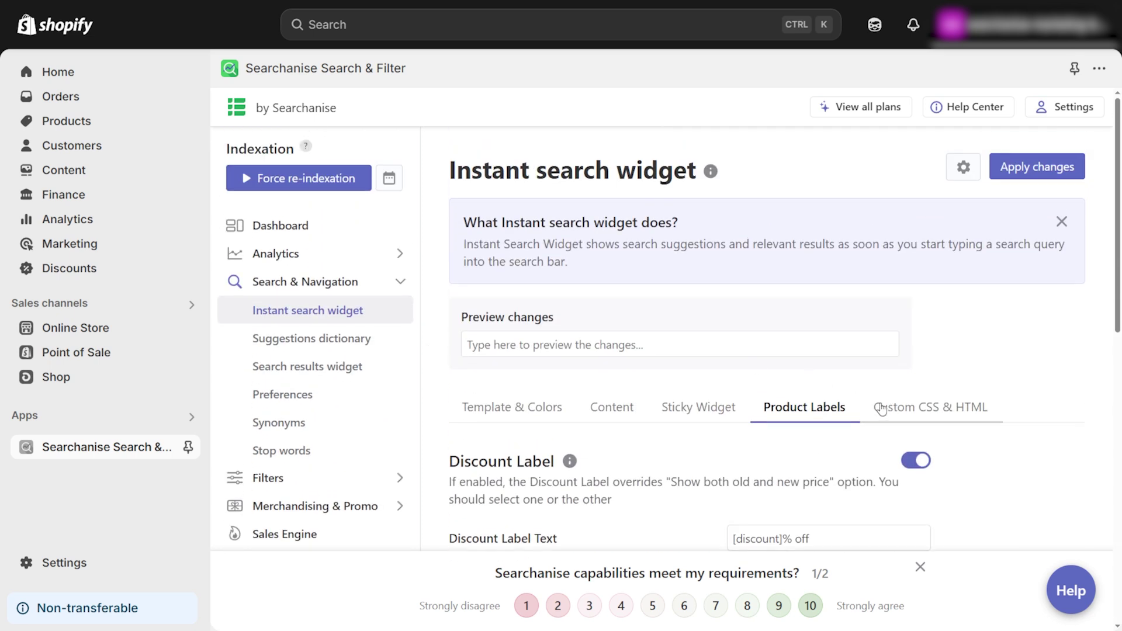
# Turn off 'Show content on focus' in the widget's Custom CSS & HTML settings
pyautogui.click(878, 407)
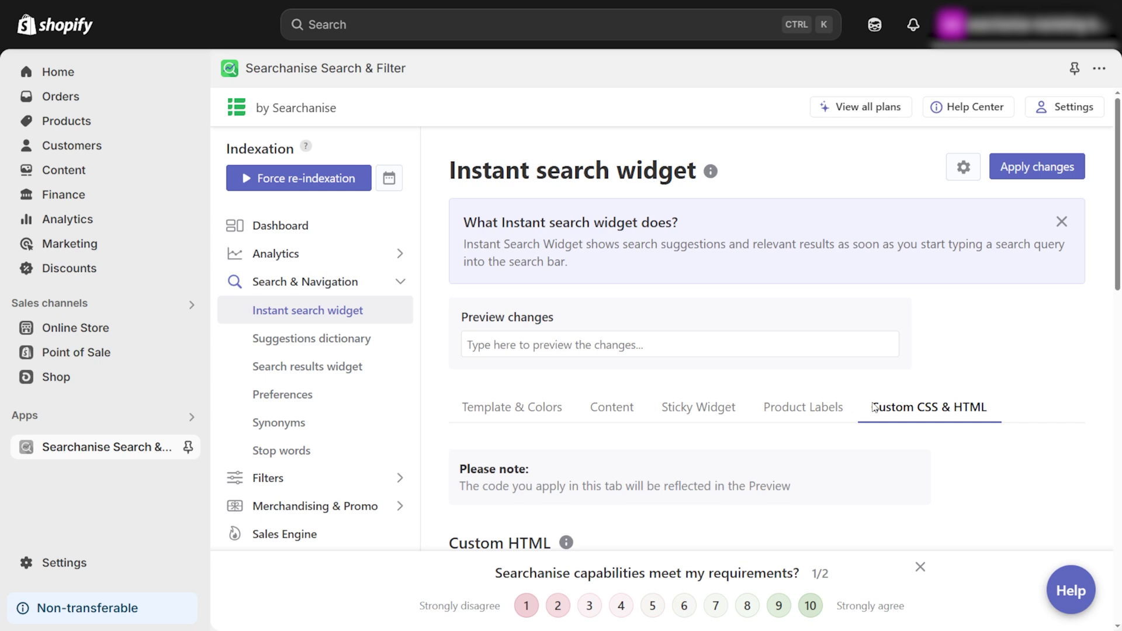
pyautogui.scroll(-5, 433, 377)
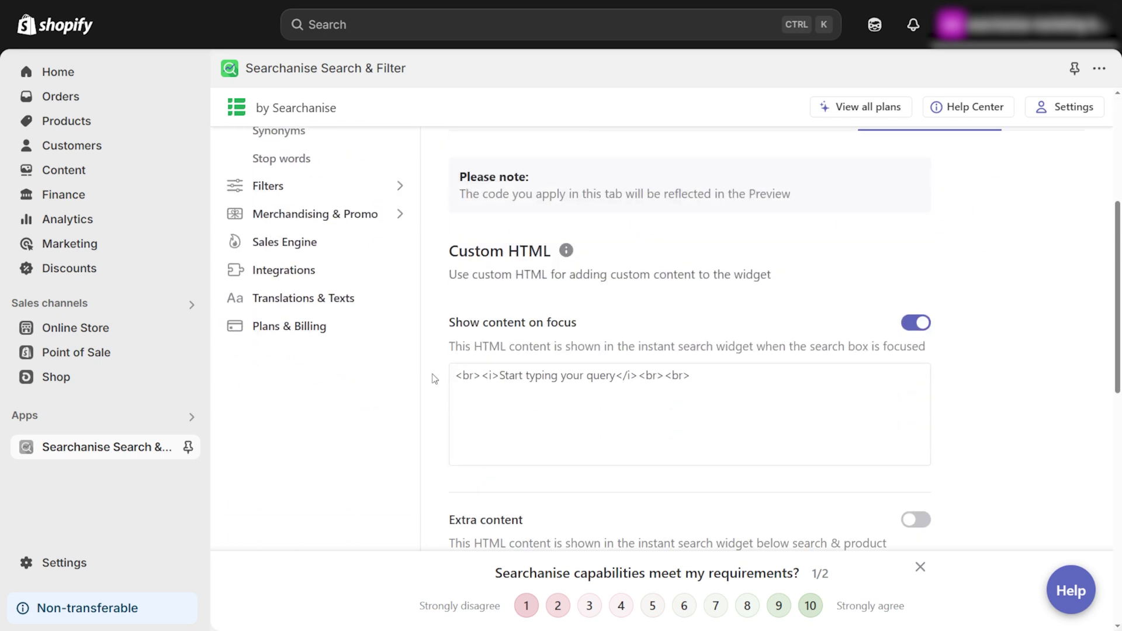
pyautogui.scroll(-2, 434, 378)
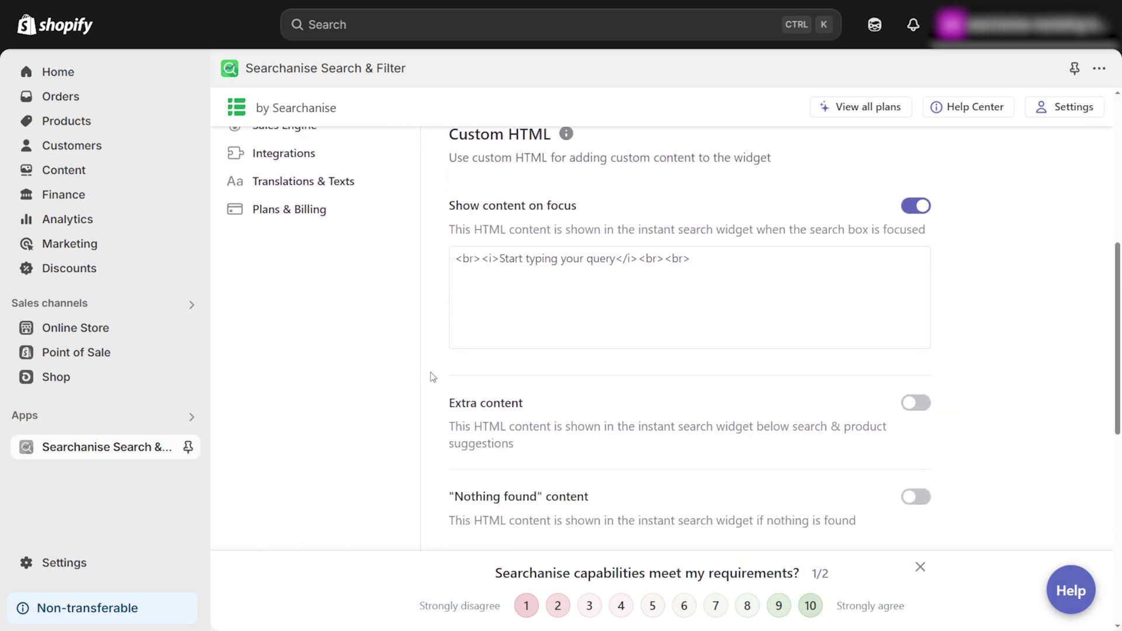
pyautogui.click(916, 206)
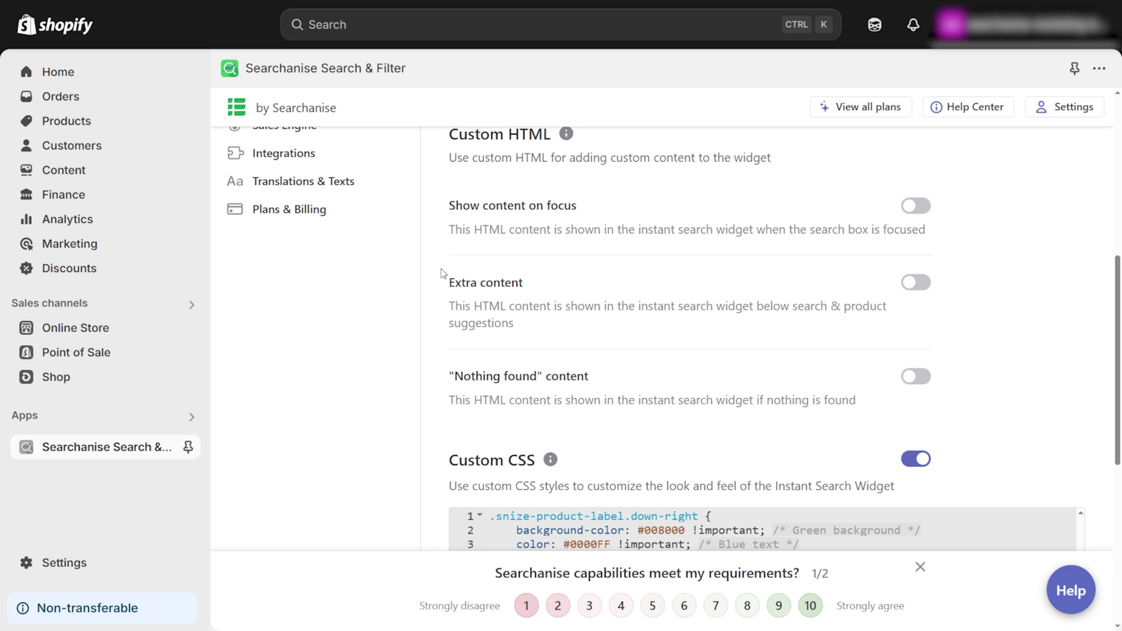
pyautogui.scroll(-1, 433, 305)
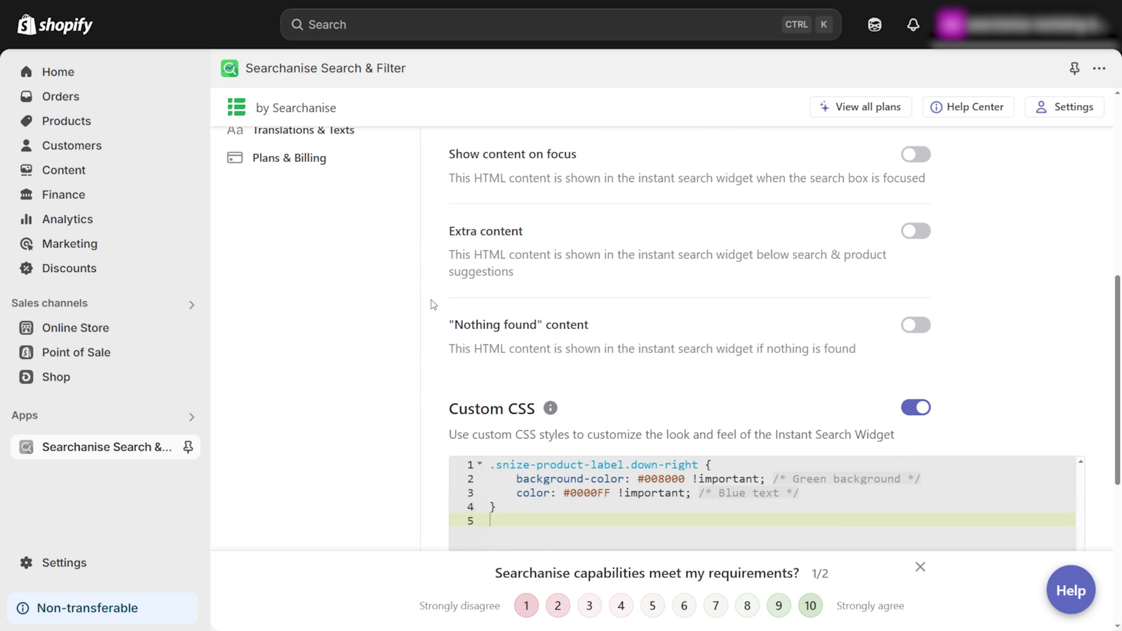
pyautogui.scroll(-2, 433, 304)
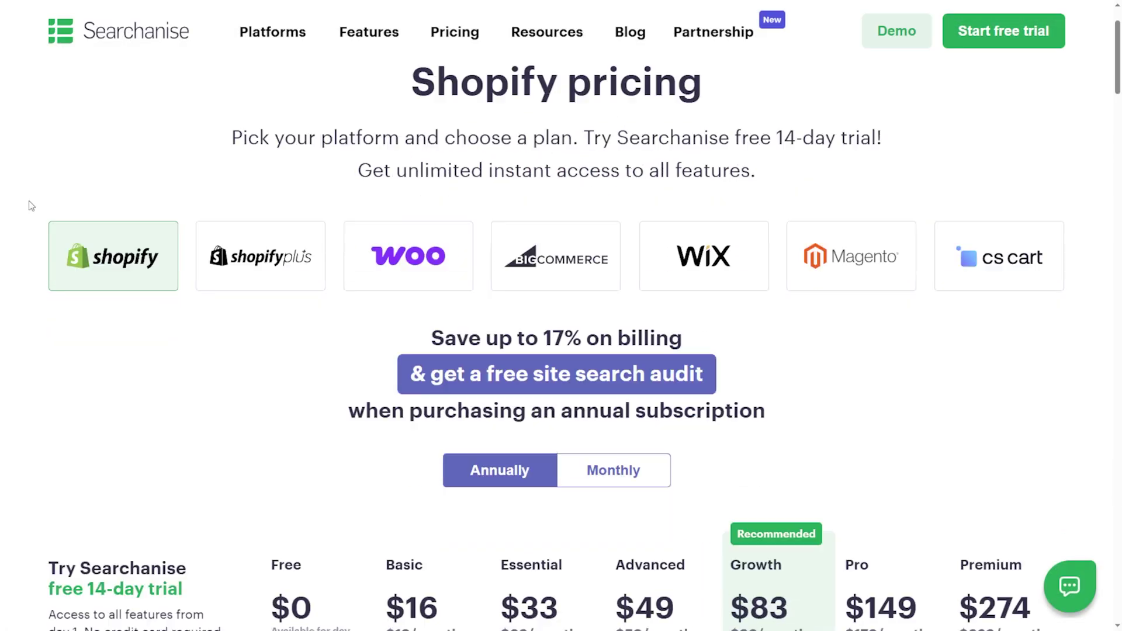
pyautogui.scroll(-8, 30, 205)
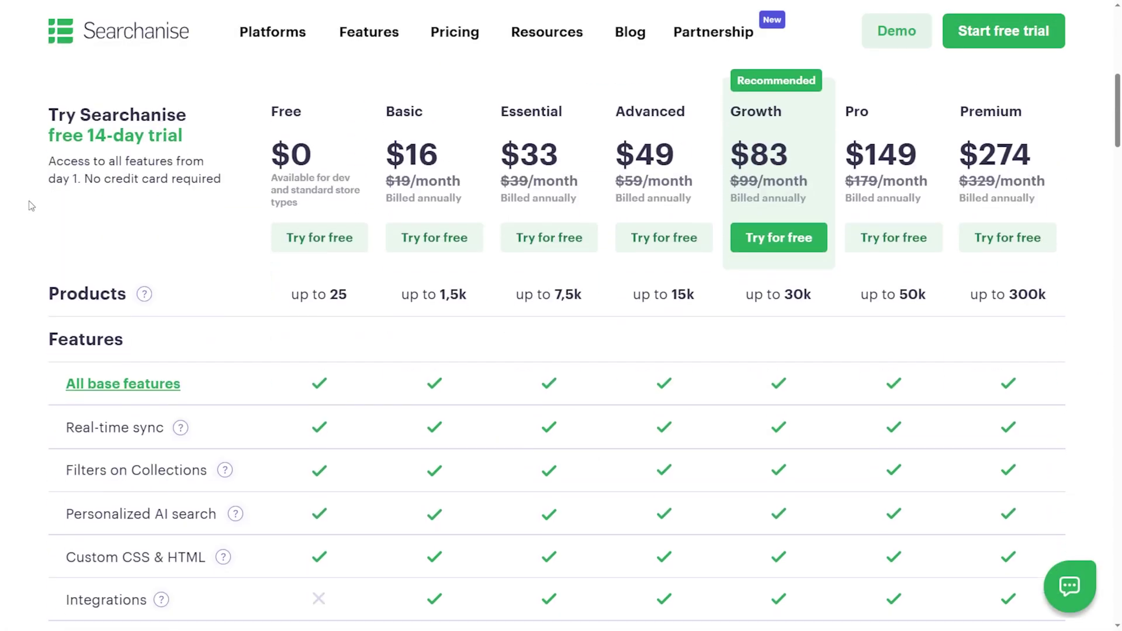
pyautogui.scroll(-11, 31, 206)
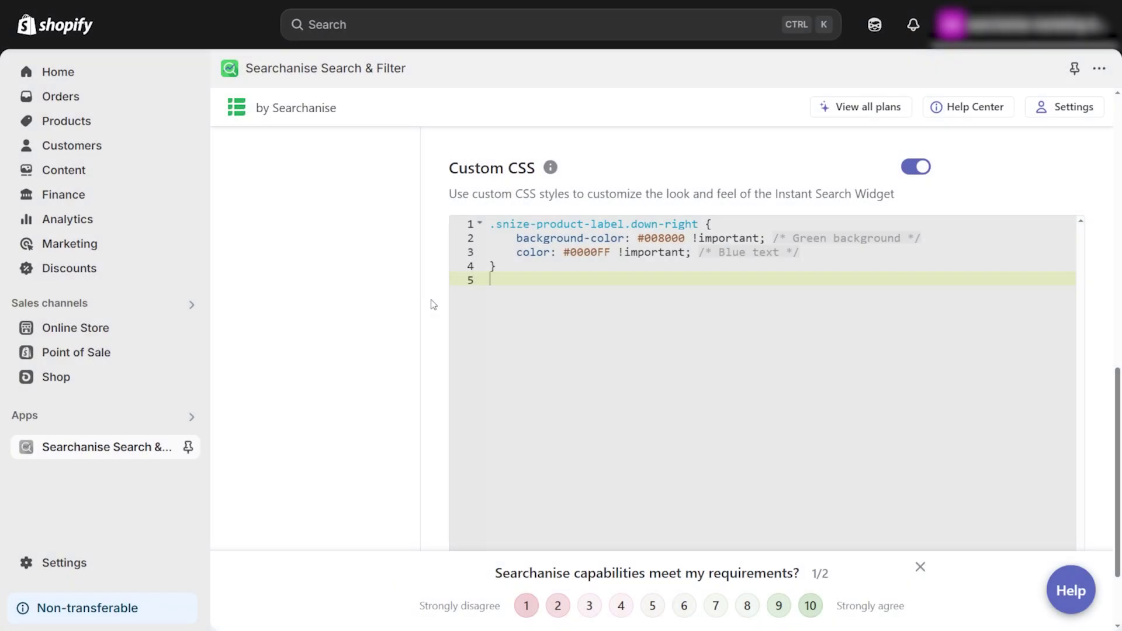
# Switch off the widget's Custom CSS toggle
pyautogui.click(916, 168)
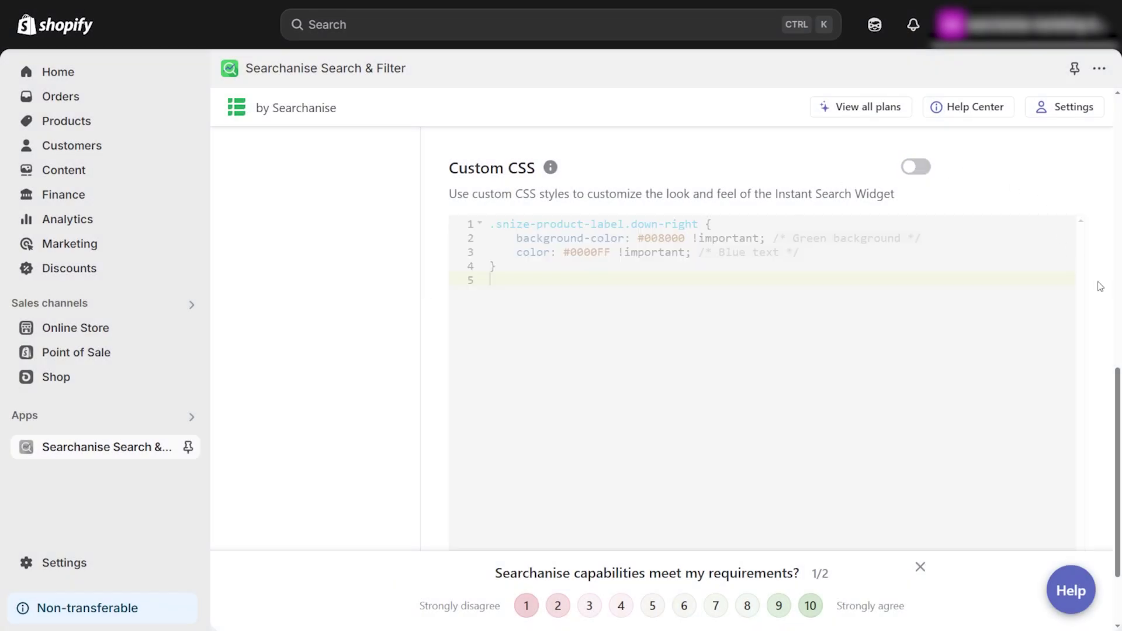
pyautogui.scroll(9, 1101, 287)
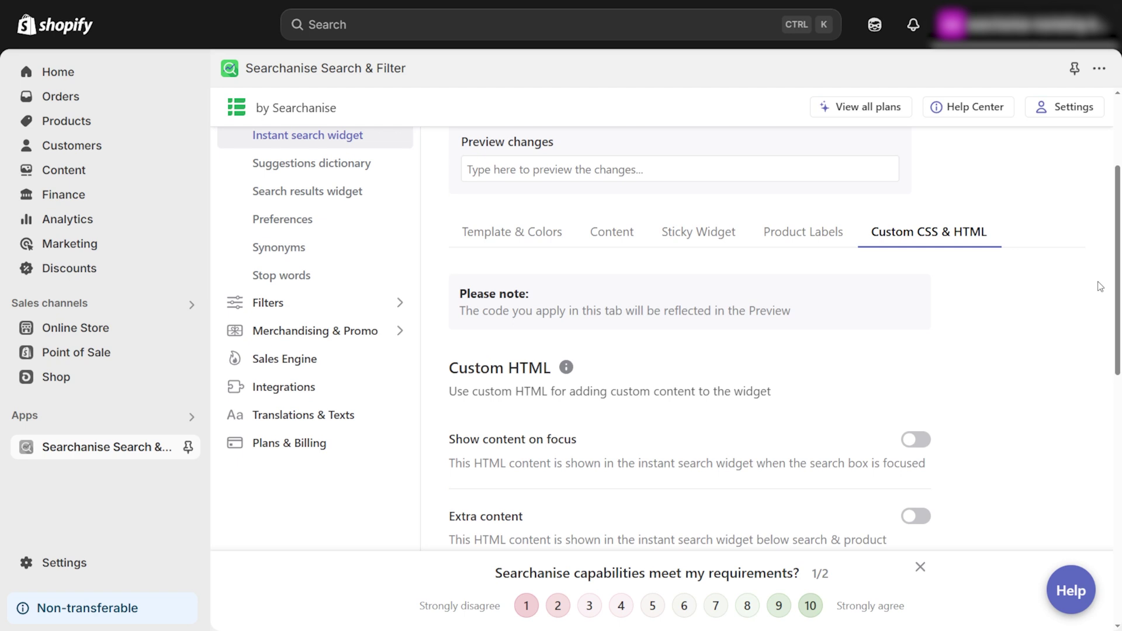
pyautogui.scroll(3, 1100, 287)
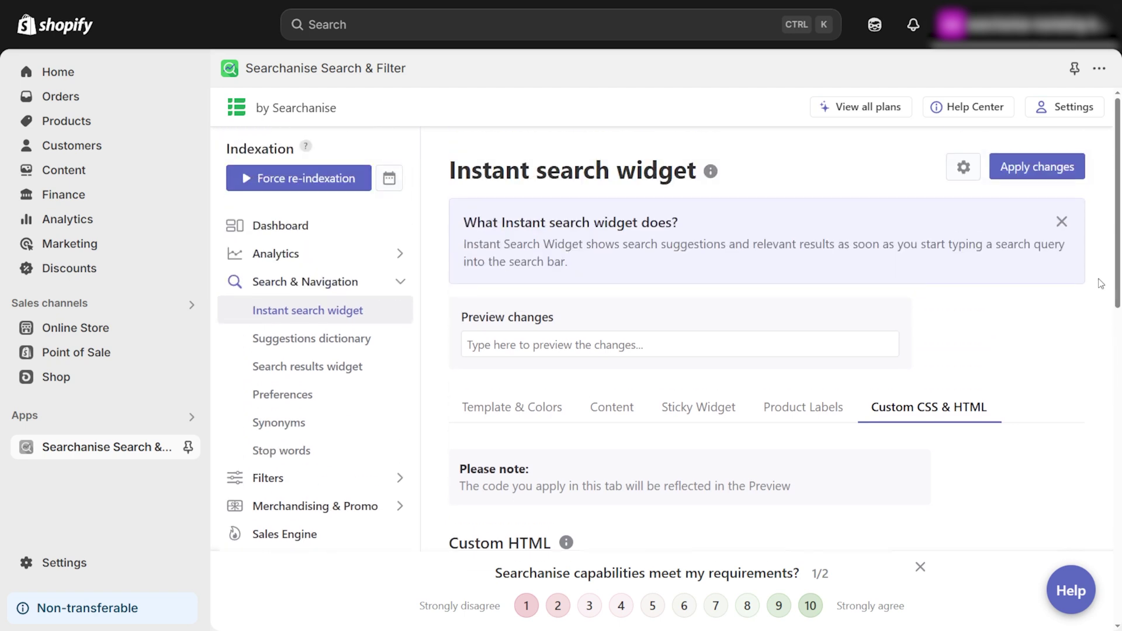
# Preview the widget's results for 'towel', then apply the changes
pyautogui.click(667, 351)
pyautogui.write('towel')
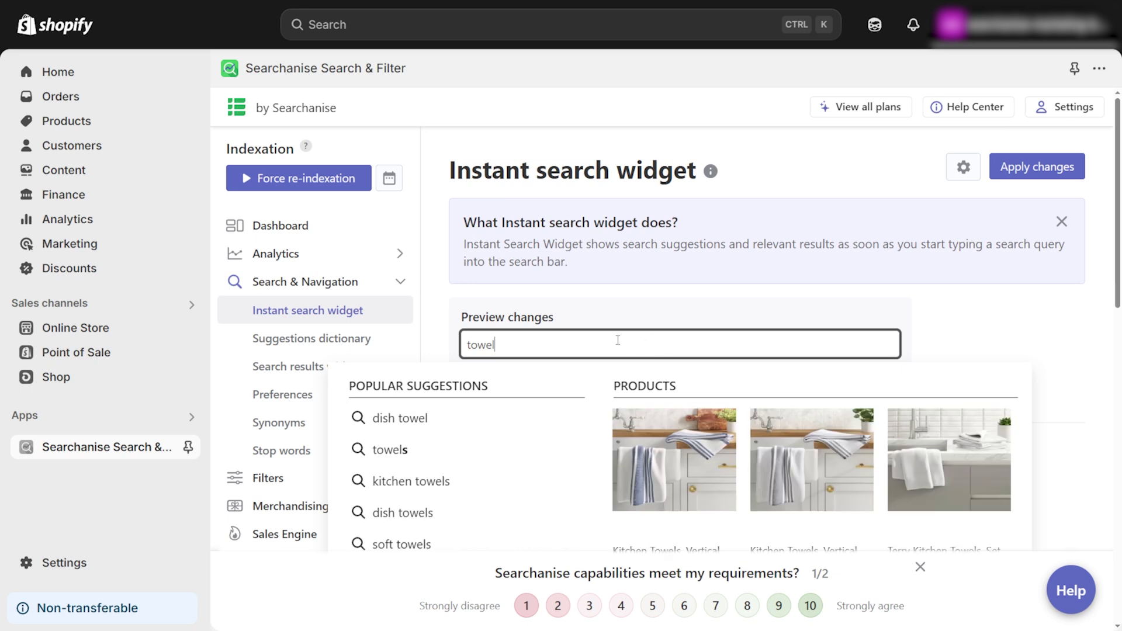
pyautogui.scroll(-7, 617, 340)
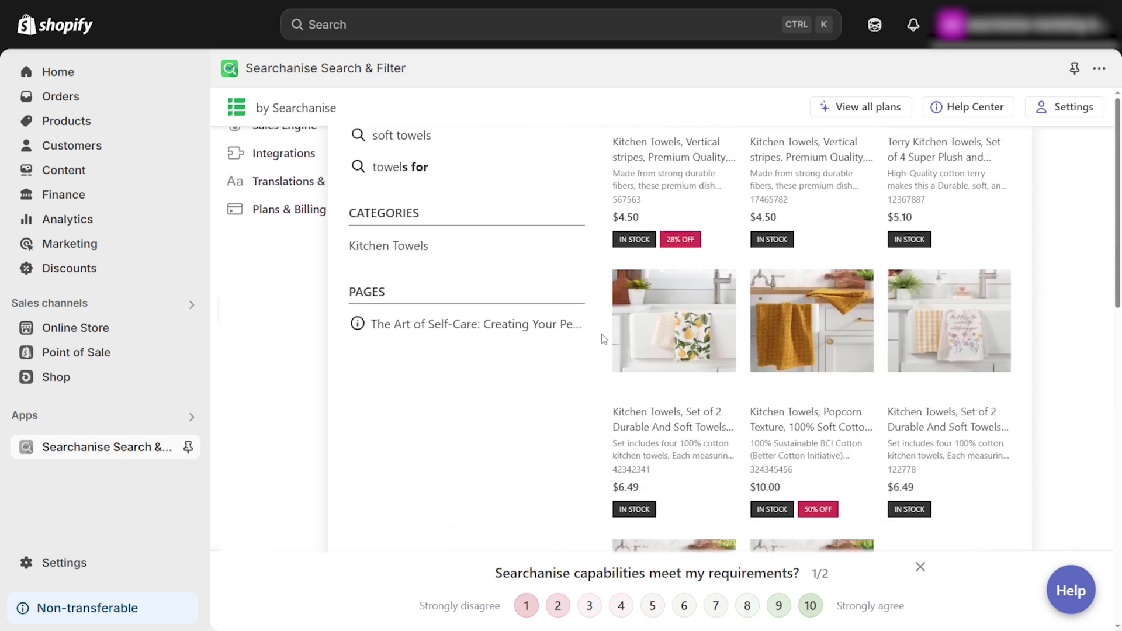
pyautogui.scroll(-1, 604, 339)
pyautogui.scroll(8, 604, 339)
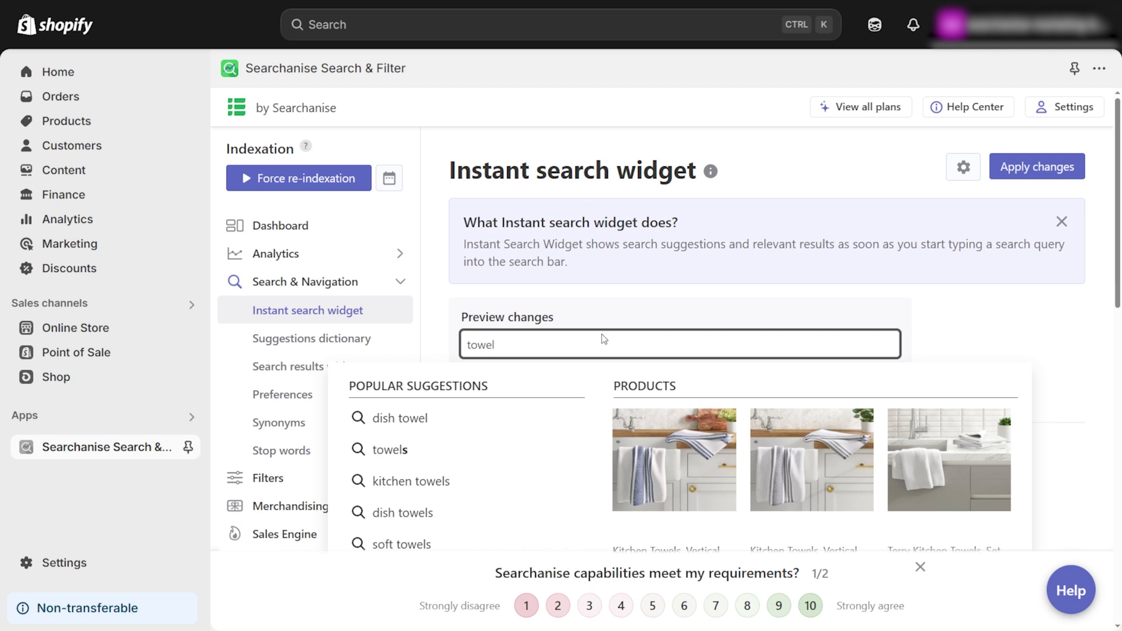
pyautogui.click(1018, 170)
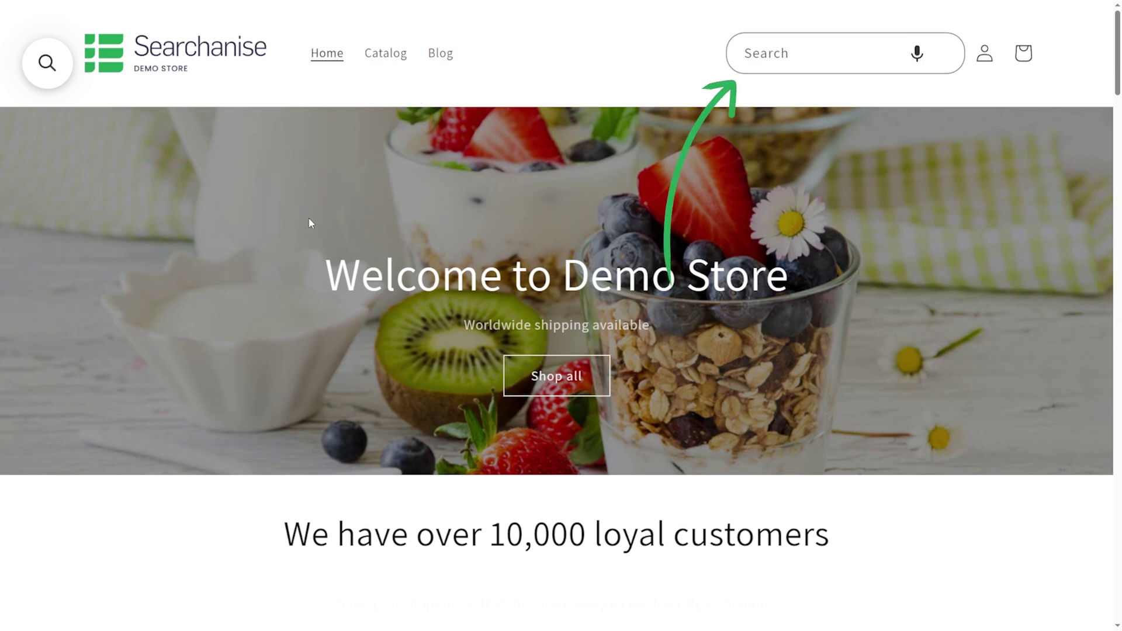
# Search 'kitchen' in the store header and browse the suggestions, categories and 21 products
pyautogui.click(788, 58)
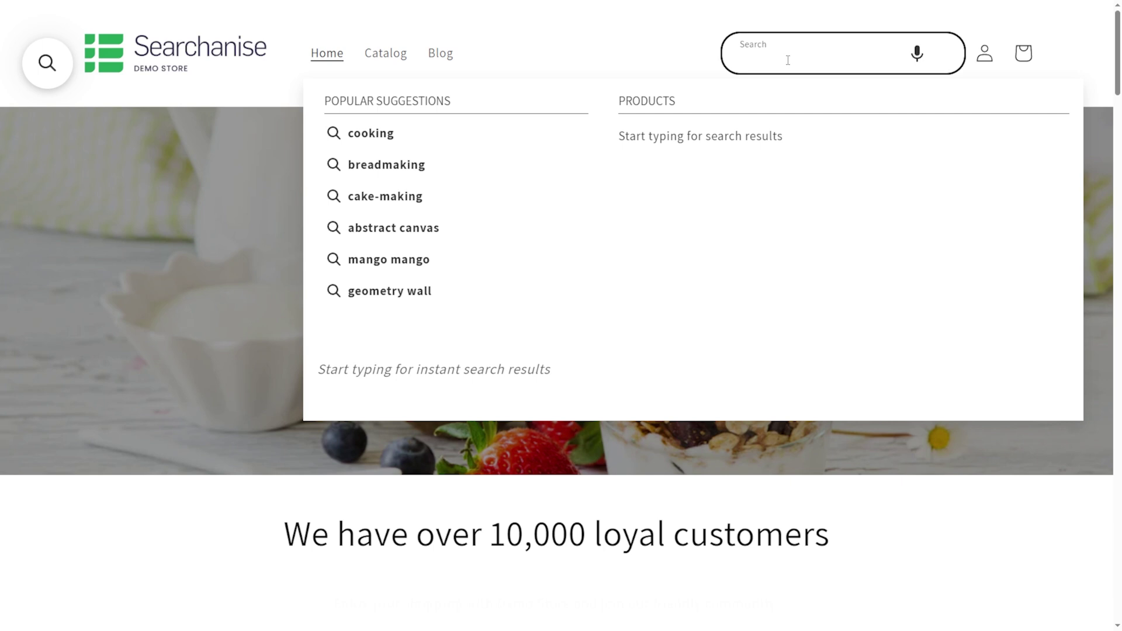
pyautogui.write('kitchen')
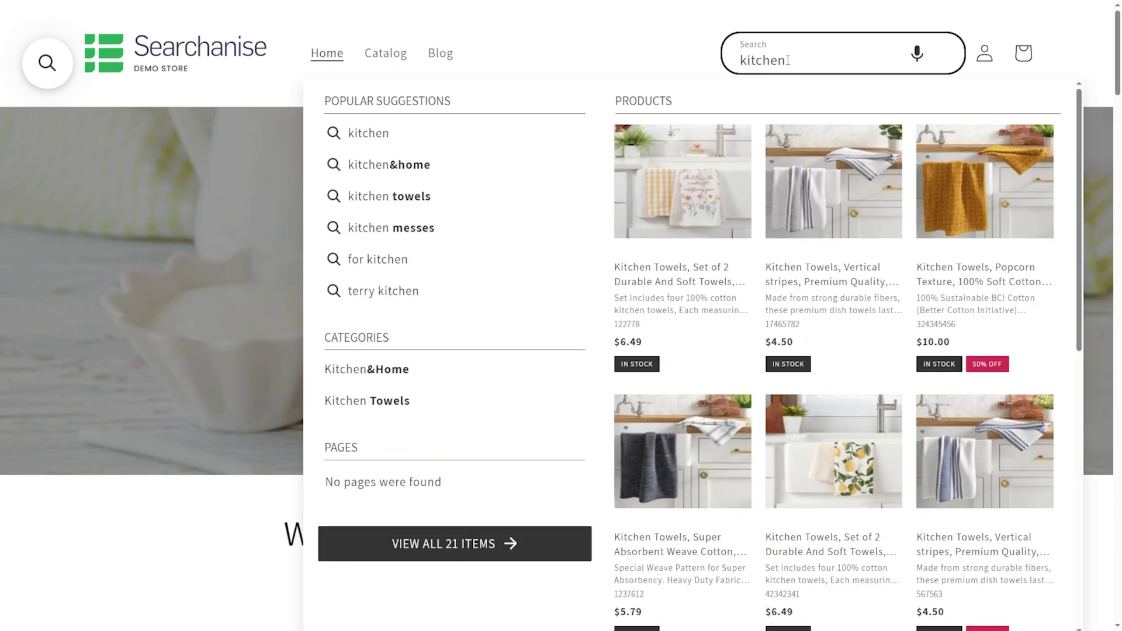
pyautogui.scroll(-3, 758, 241)
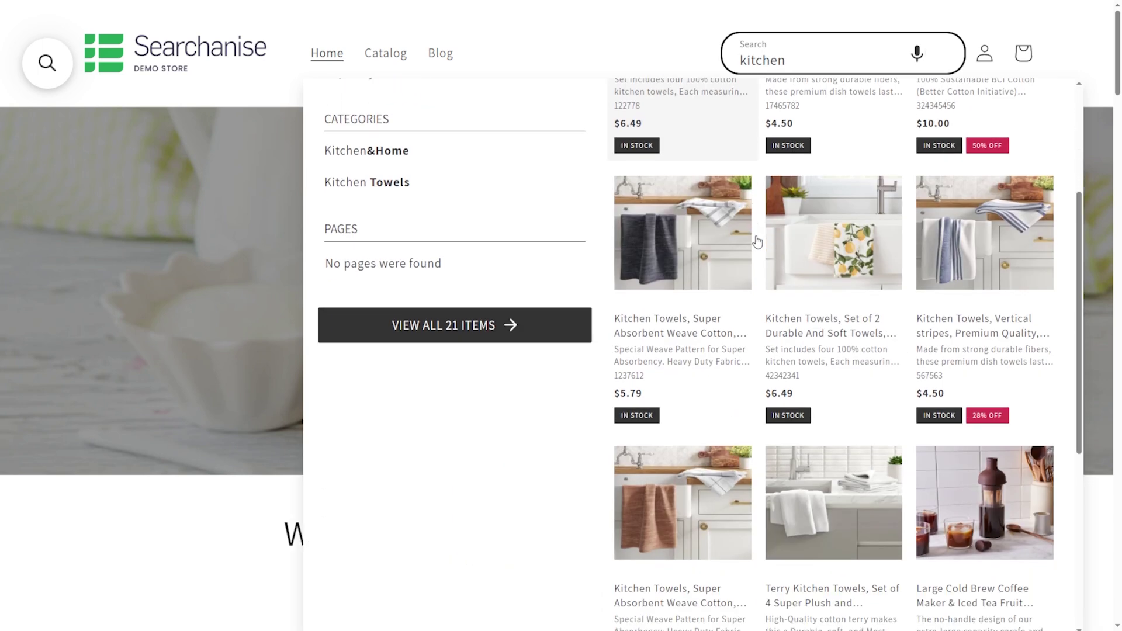
pyautogui.scroll(-5, 758, 242)
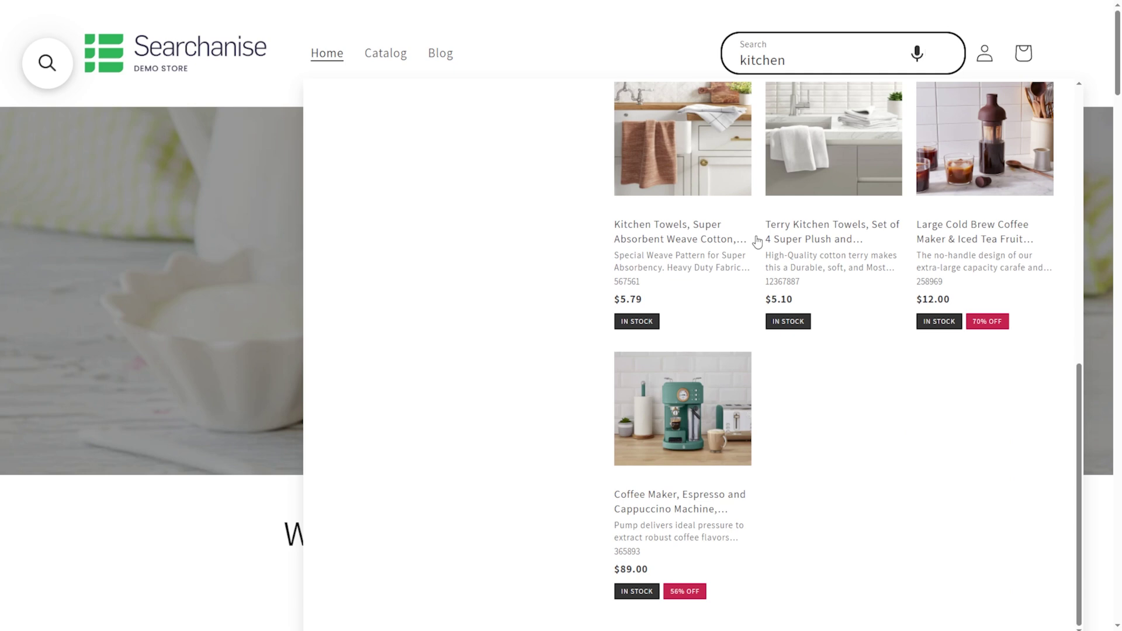
pyautogui.scroll(-1, 758, 242)
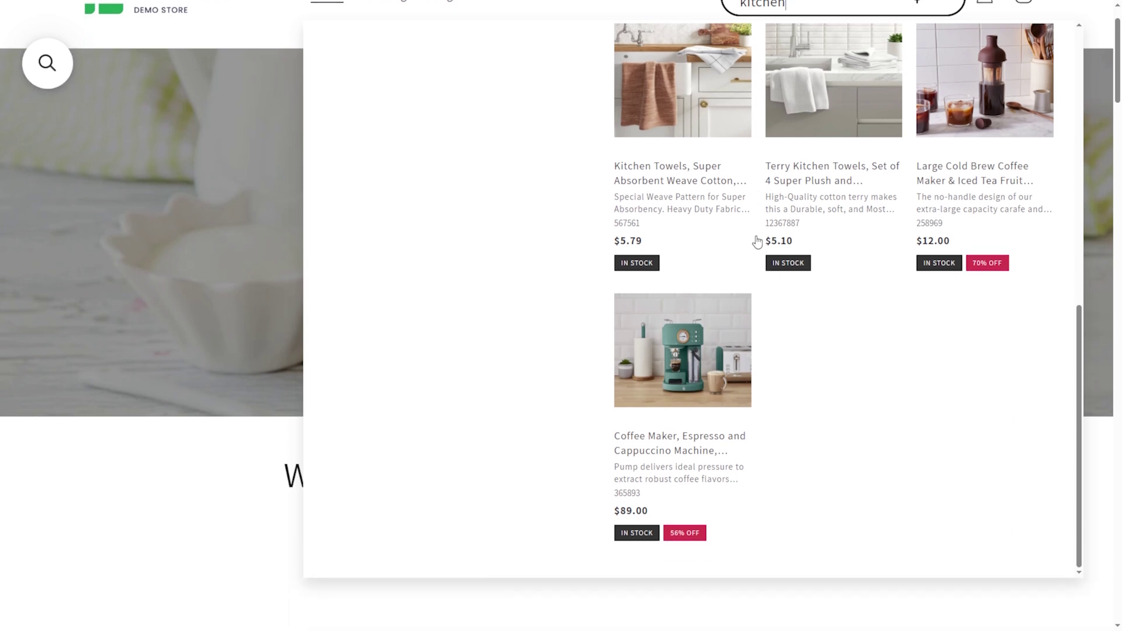